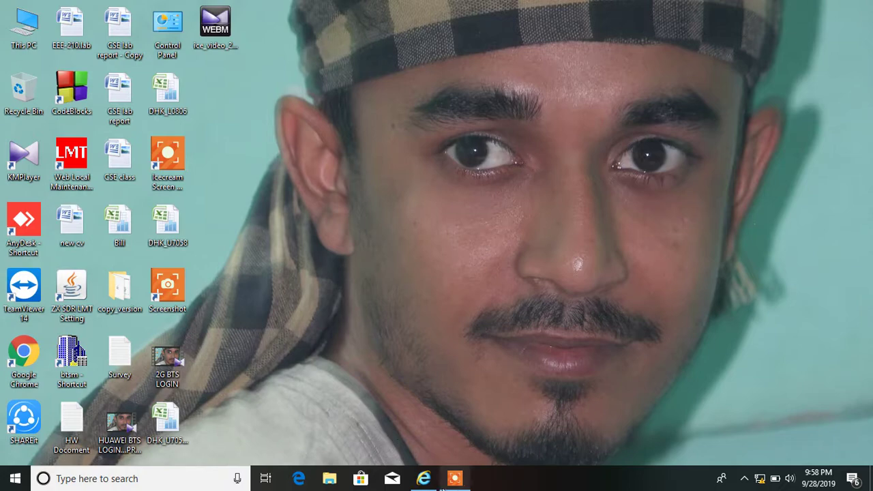
- Switch to the DBS3900 WCDMA maintenance page in Internet Explorer and check the normal alarms of DHK_U7058
left_click(424, 478)
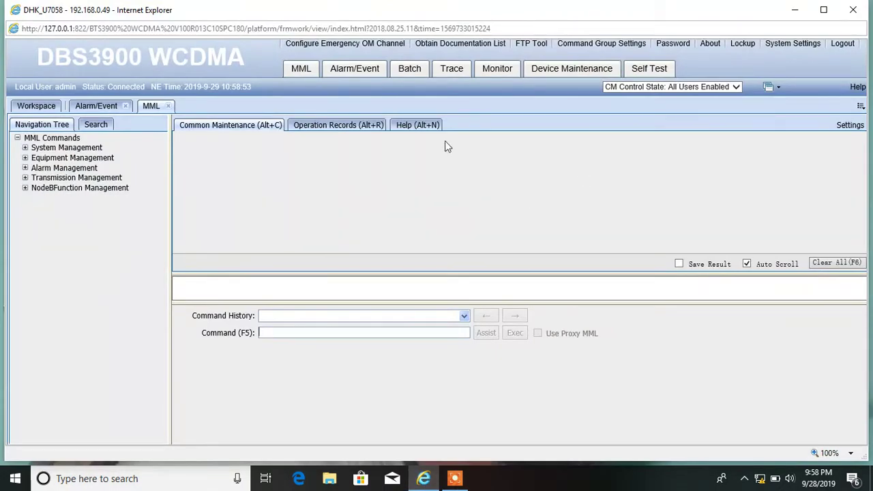
left_click(348, 69)
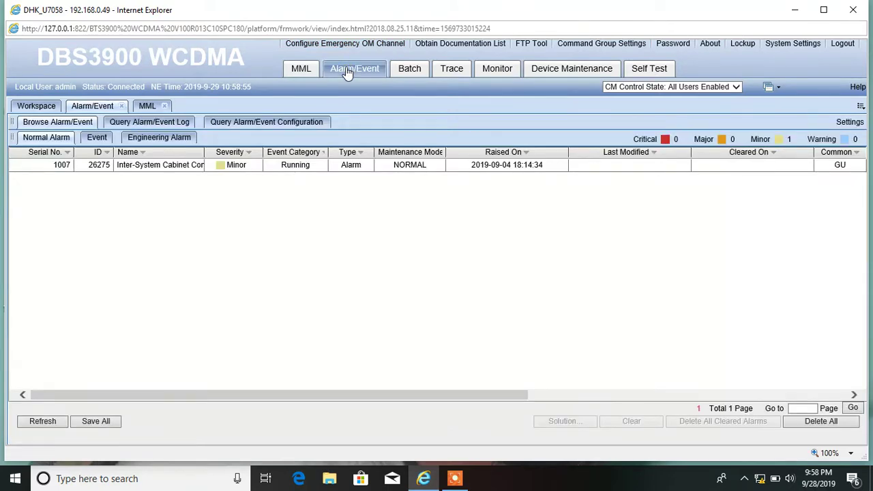
- Go to MML command entry and load the ADD RET command with its parameter form
left_click(302, 71)
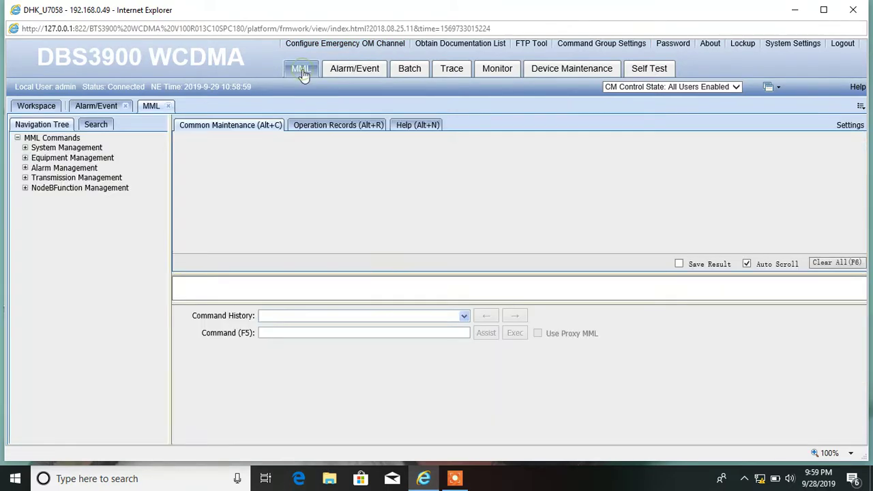
left_click(295, 332)
type("ADD")
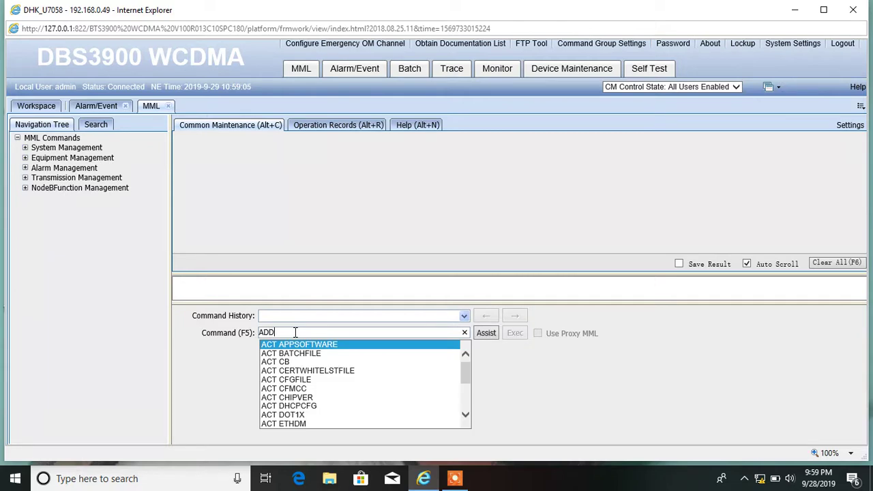
type(" RET")
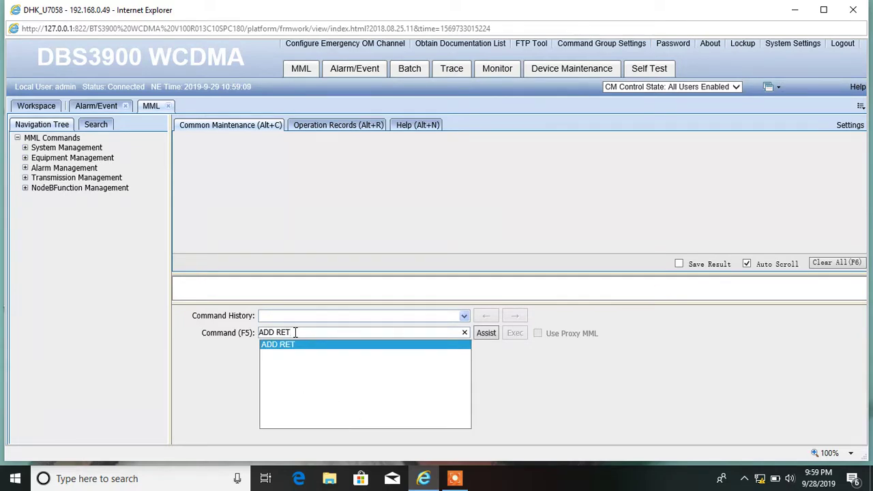
key("Return")
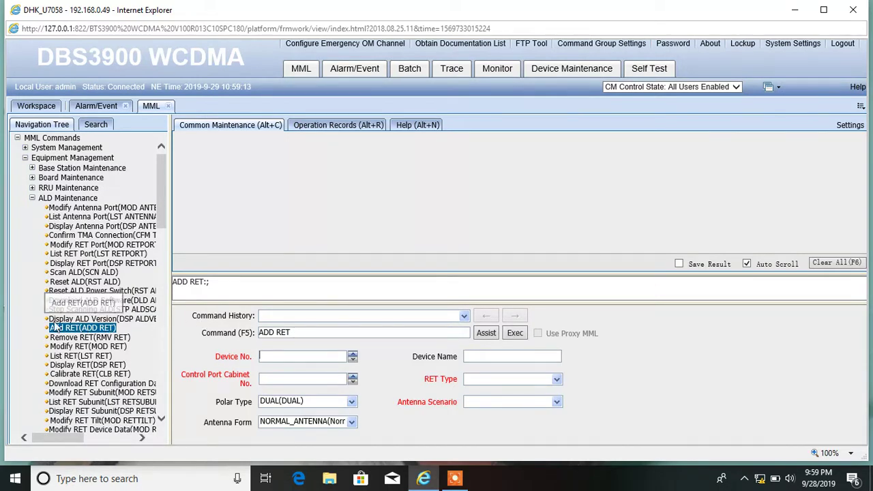
- Set the RET's Device No. to 10 and its Device Name to DHK_U7058
left_click(279, 357)
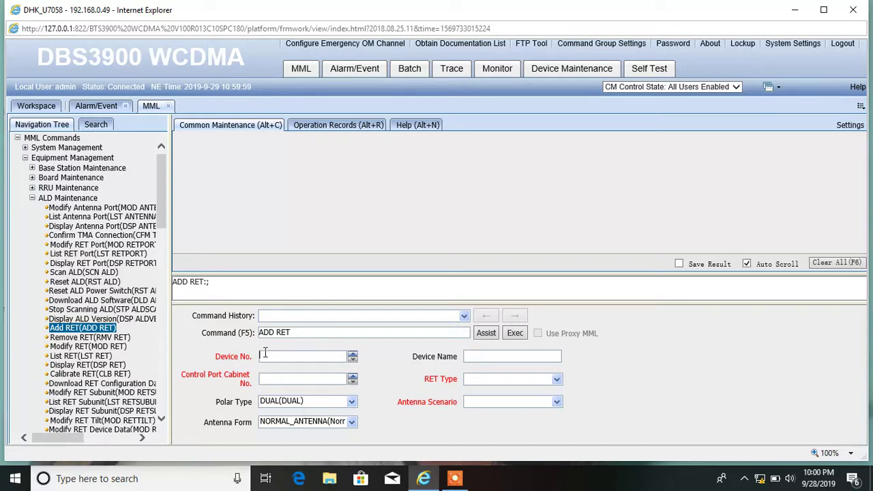
type("10")
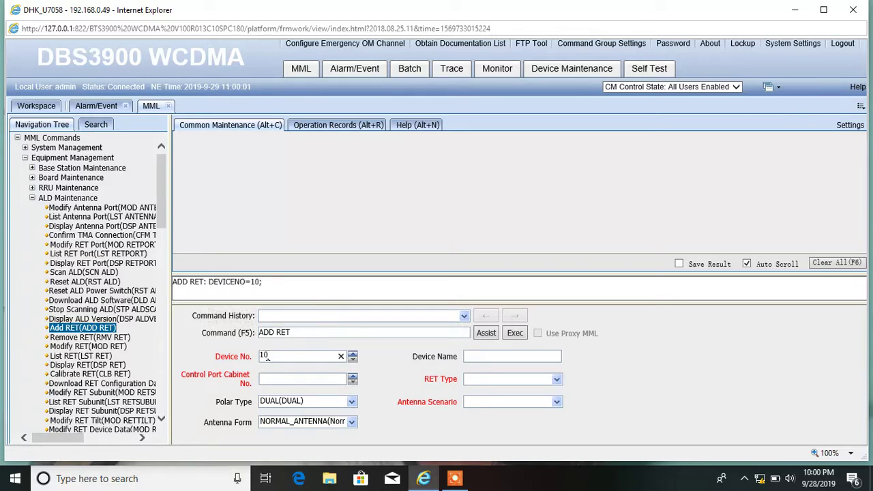
left_click(471, 358)
type("DHK")
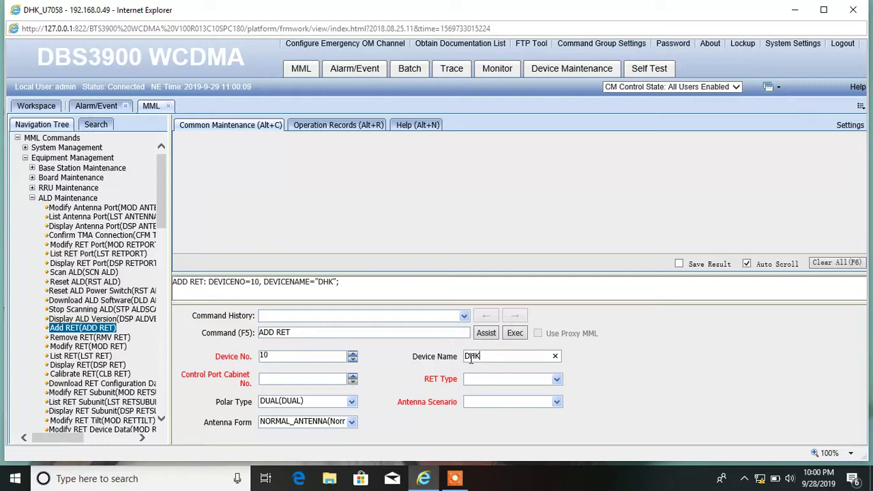
type("_U7058")
- Open the DHK_U7058_ADD_B workbook in Excel, examine its List RET configuration for device naming, and return to the maintenance page
left_click(795, 10)
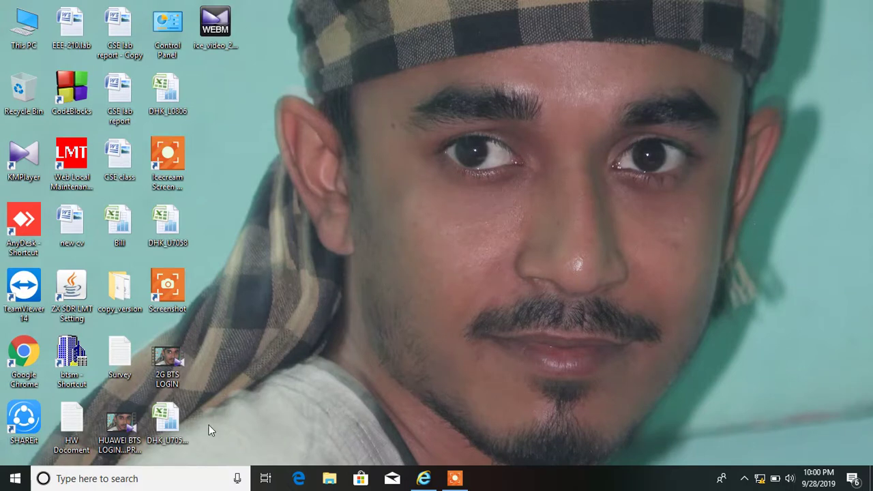
left_click(174, 435)
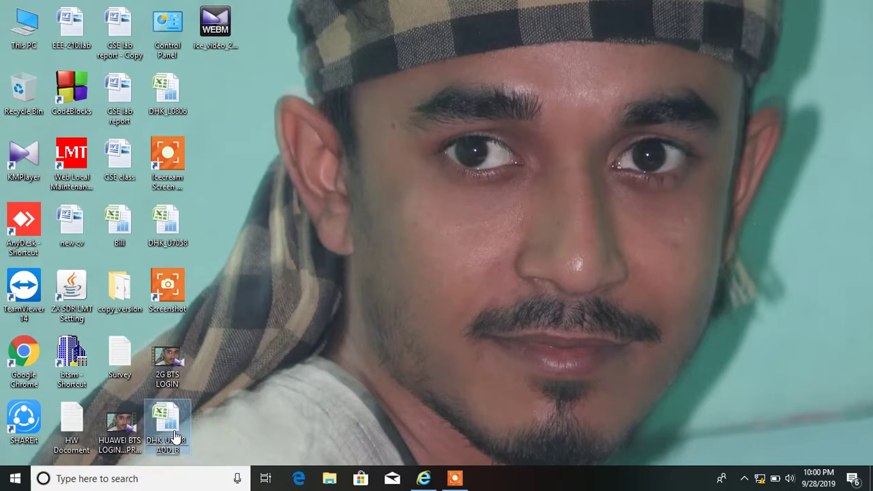
double_click(174, 435)
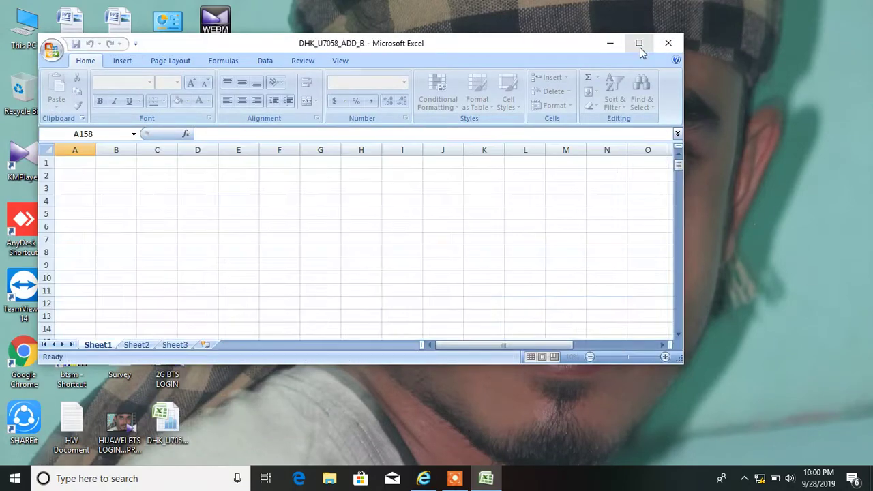
left_click(639, 43)
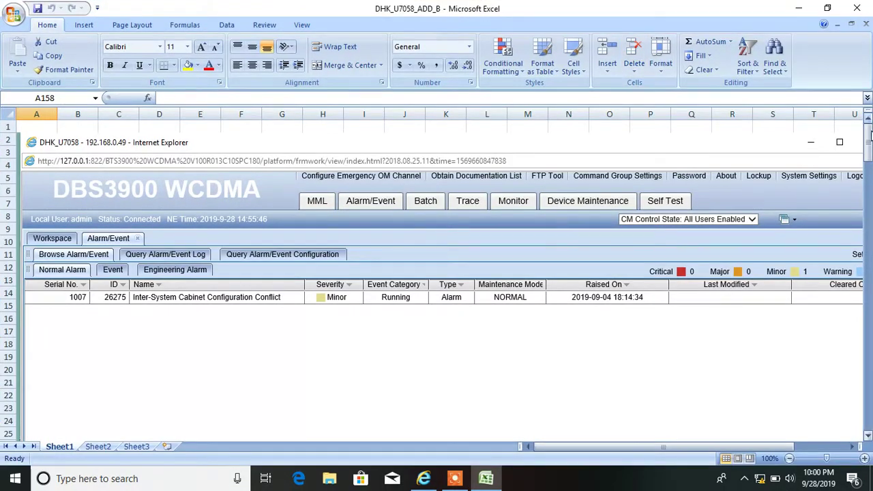
left_click_drag(869, 140, 869, 211)
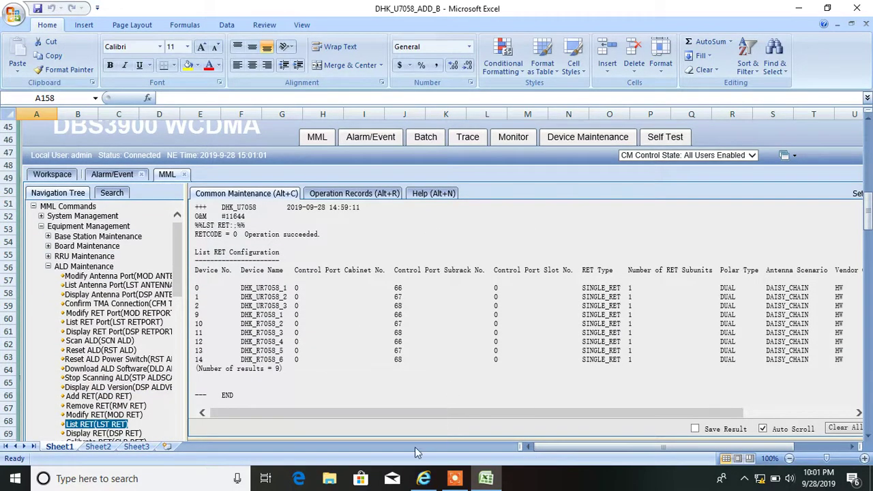
left_click(423, 481)
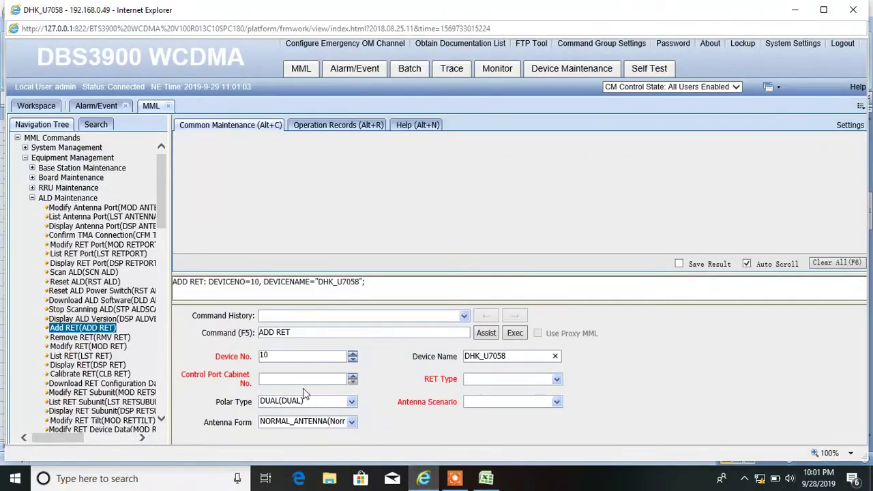
- Change the RET's Device Name to DHK_UR7058_B
left_click(490, 356)
type("R")
left_click(515, 355)
type("_B")
- Set Control Port Cabinet No. to 0, Control Port Subrack No. to 76 and Control Port Slot No. to 0
left_click(281, 378)
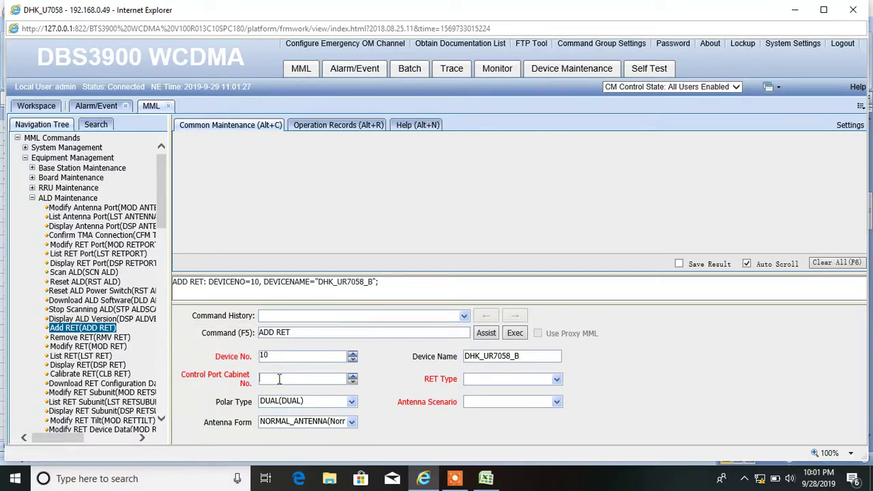
type("0")
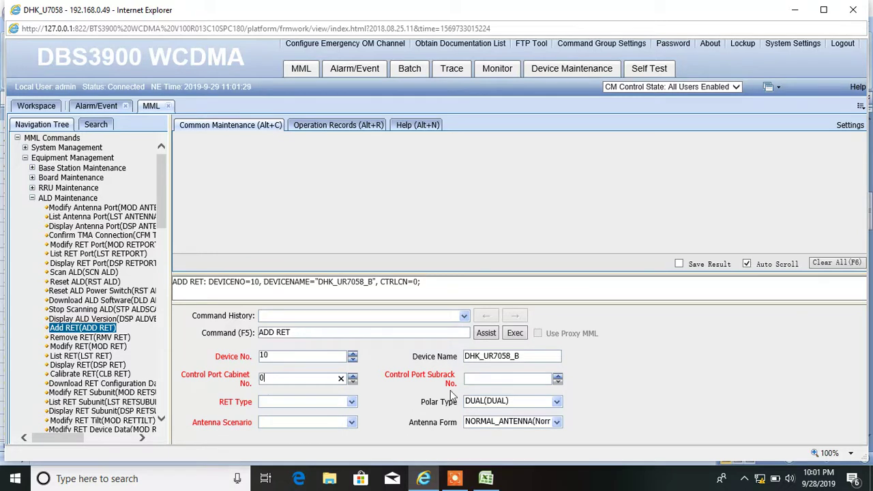
left_click(484, 379)
left_click(484, 380)
type("76")
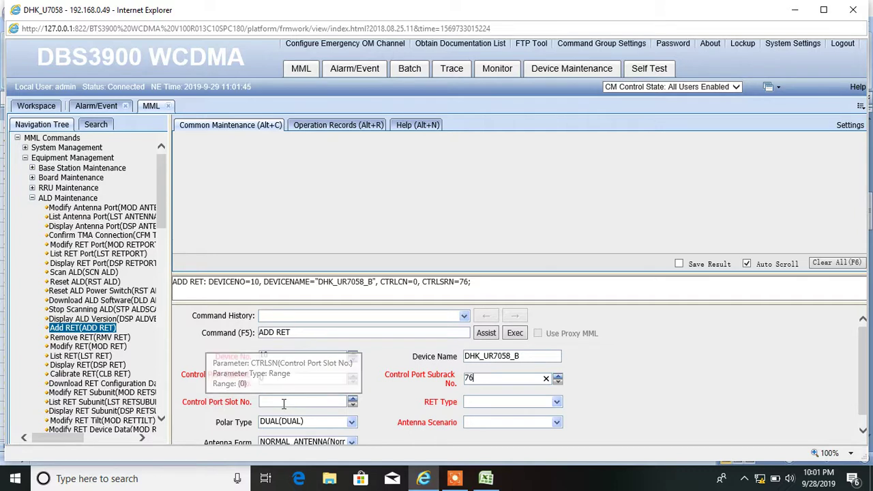
left_click(280, 402)
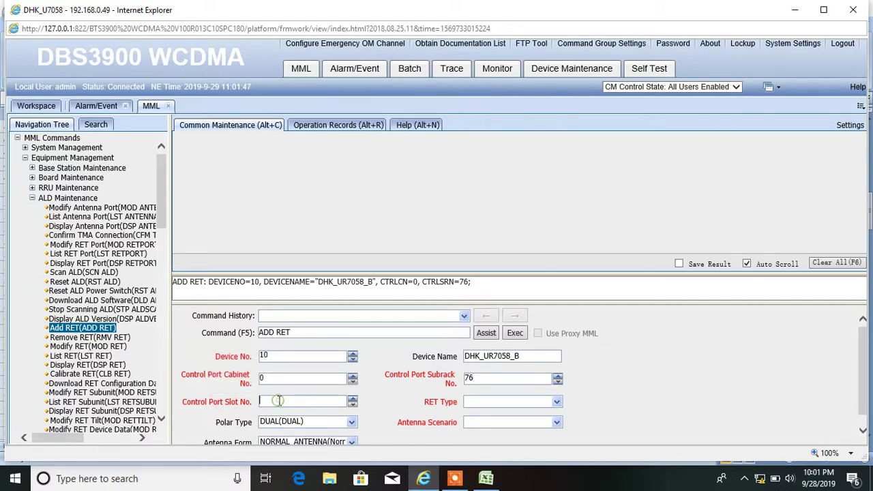
type("0")
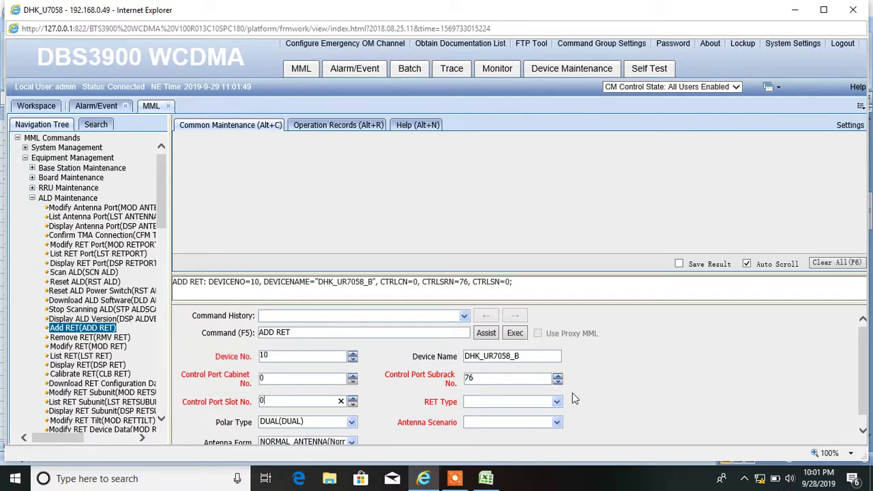
- Set the RET Type to SINGLE_RET and the Antenna Scenario to DAISY_CHAIN, and review the remaining ADD RET parameters
left_click(557, 403)
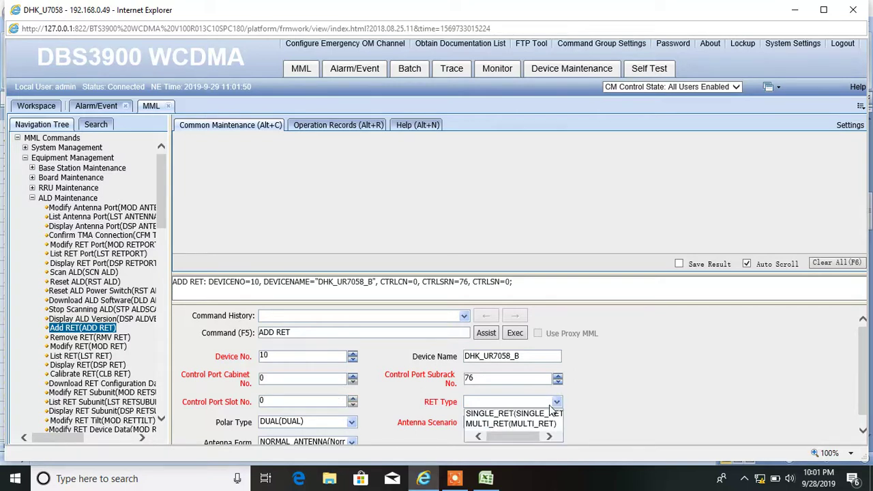
left_click(513, 414)
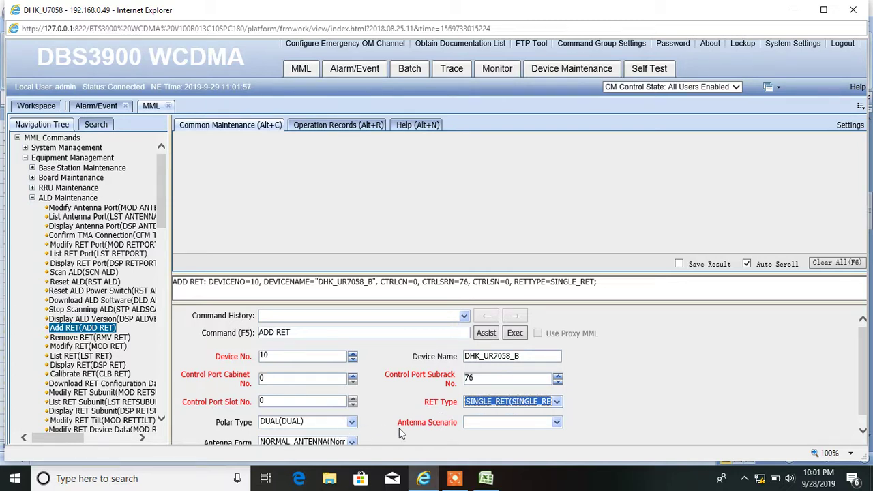
left_click(557, 423)
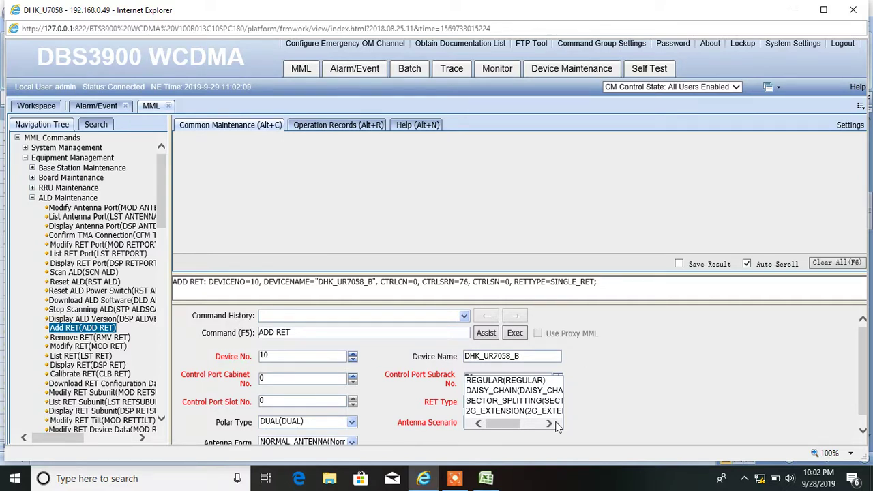
left_click(510, 391)
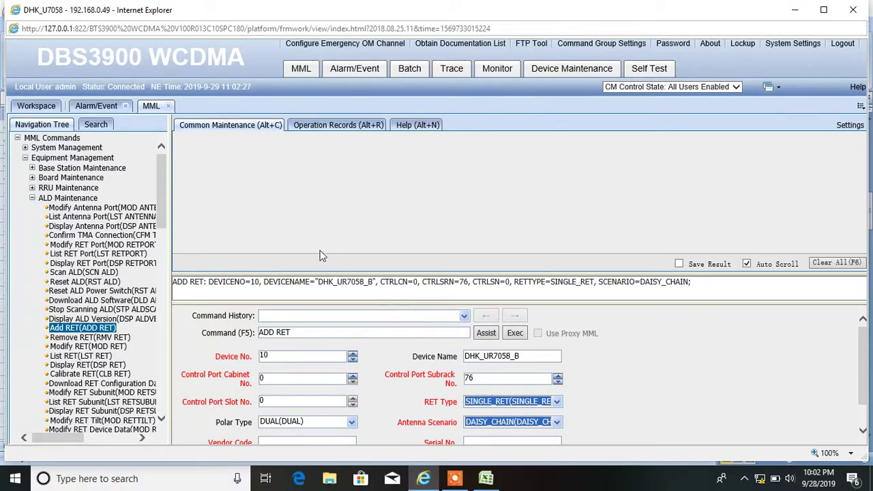
left_click(300, 332)
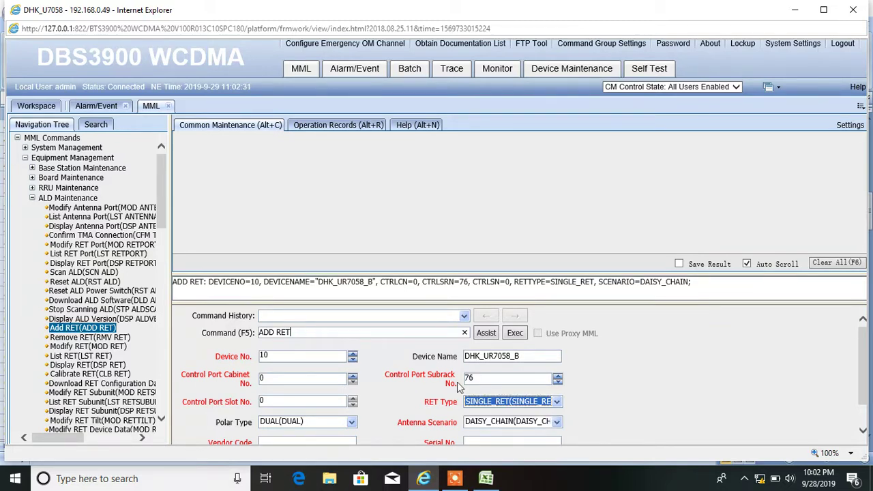
left_click_drag(861, 377, 861, 396)
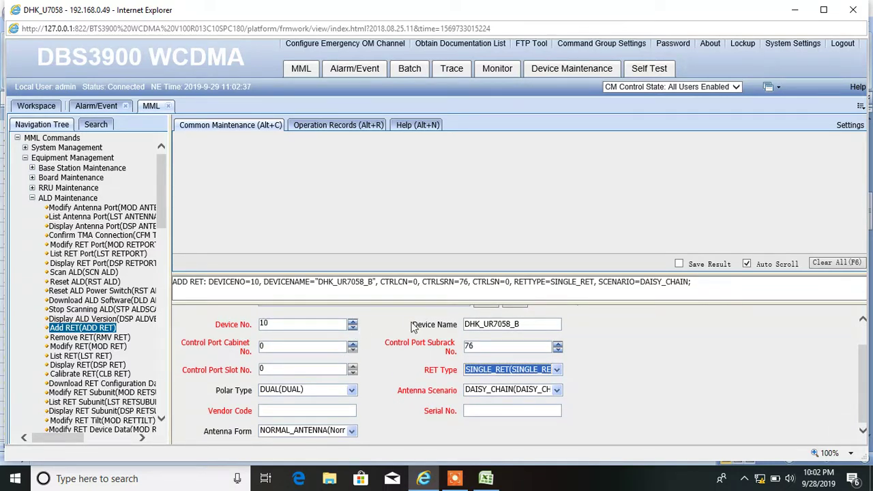
left_click_drag(859, 401, 860, 382)
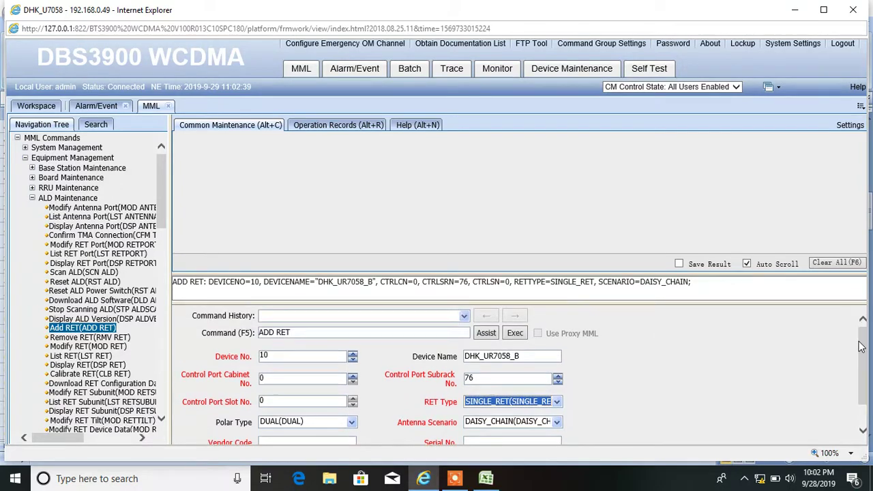
- Replace ADD RET with the SCN ALD command, execute it without a cabinet number, and enlarge the results area
left_click(303, 336)
key("BackSpace")
key("BackSpace")
key("BackSpace")
key("BackSpace")
key("BackSpace")
key("BackSpace")
key("BackSpace")
type("SC")
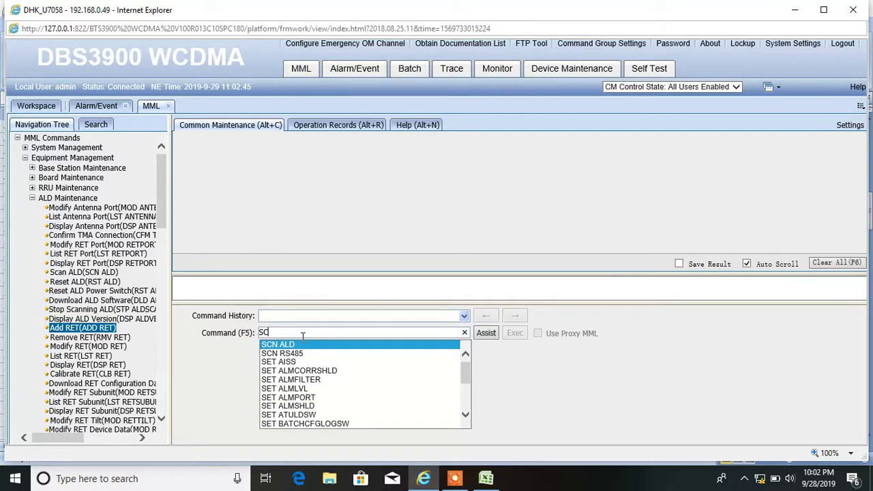
type("N ALD")
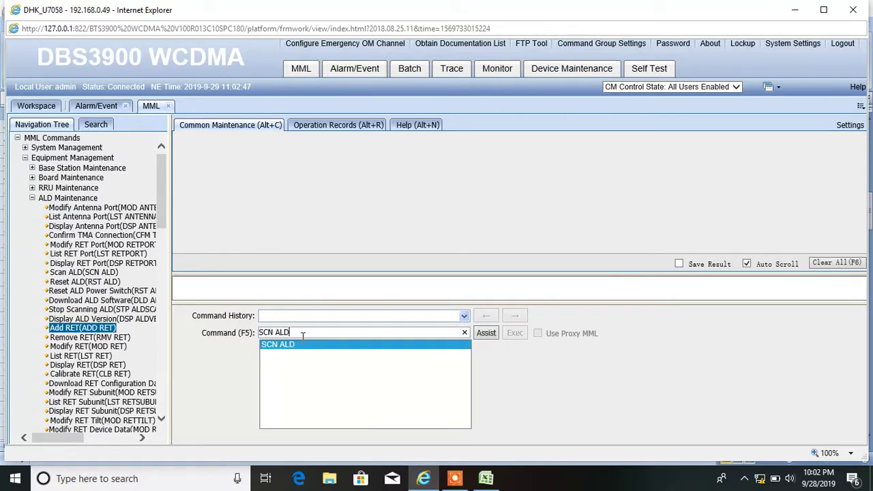
key("Return")
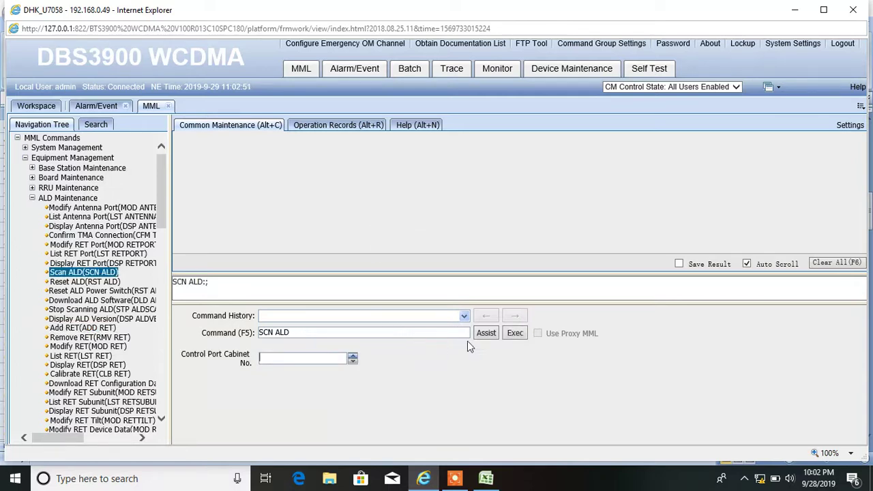
left_click(515, 335)
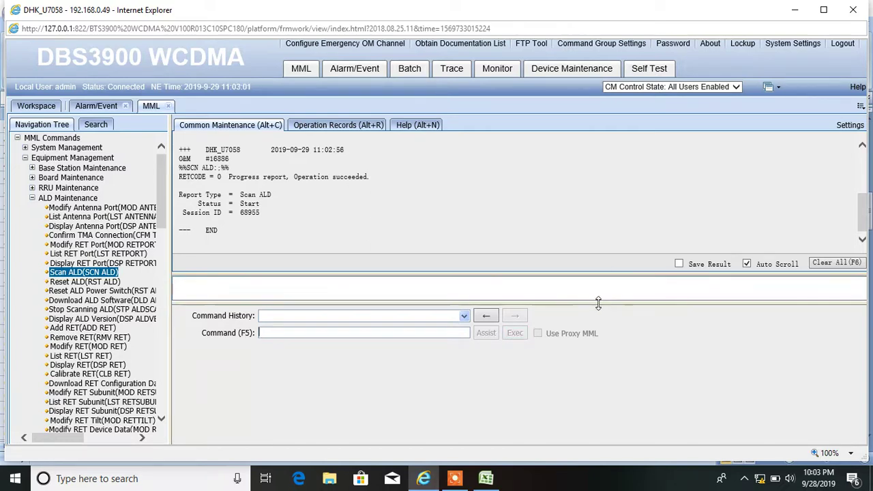
left_click_drag(603, 305, 609, 370)
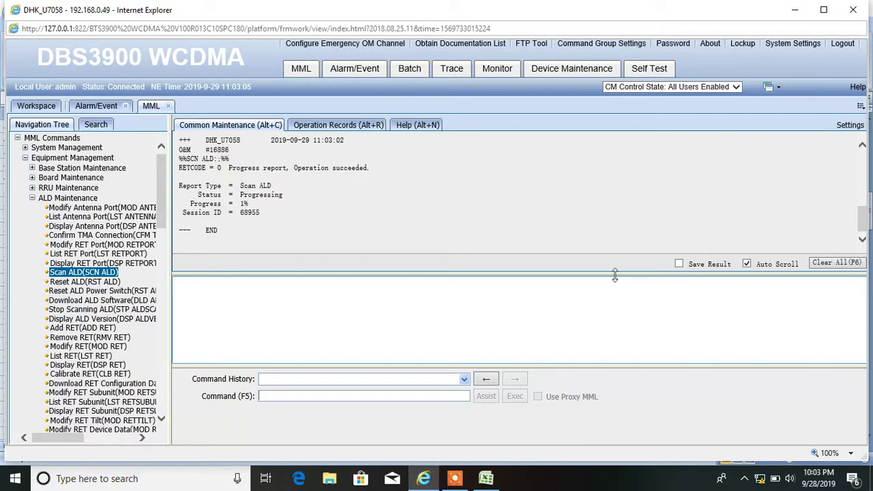
left_click_drag(615, 275, 613, 335)
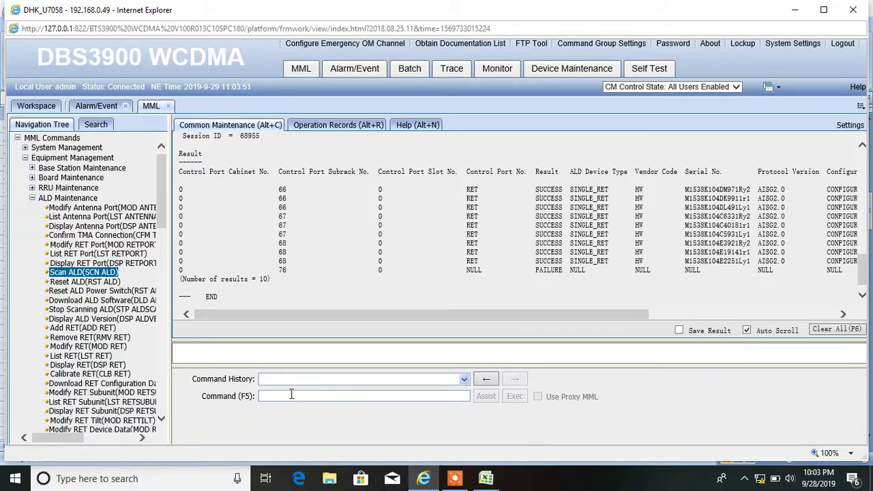
- Load the MOD RETPORT command and set Cabinet No. to 0, Subrack No. to 76 and Slot No. to 0
type("MOD ")
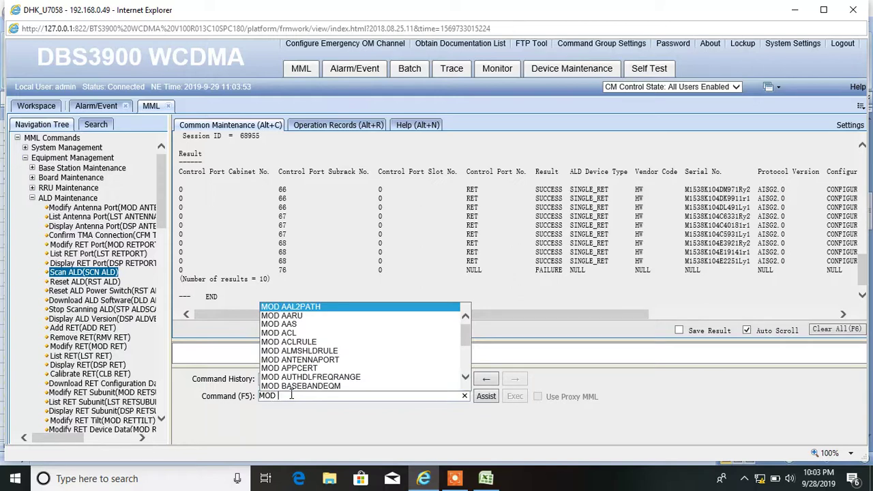
type("RETP")
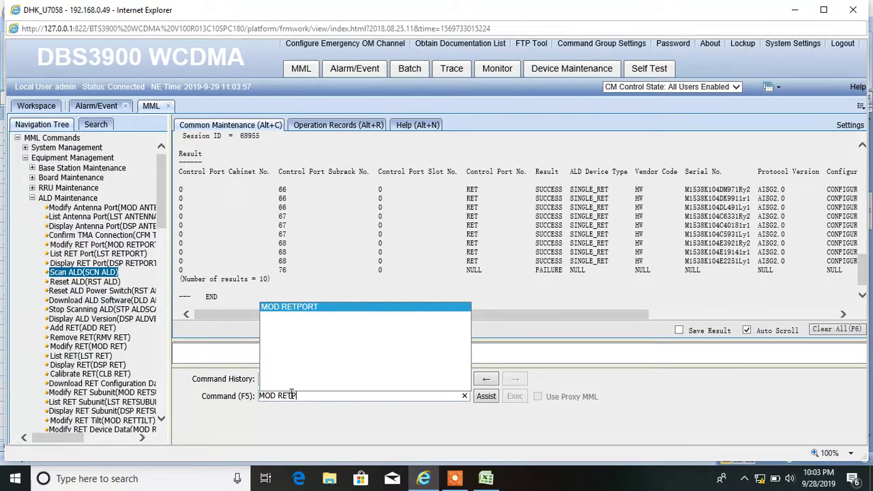
key("Return")
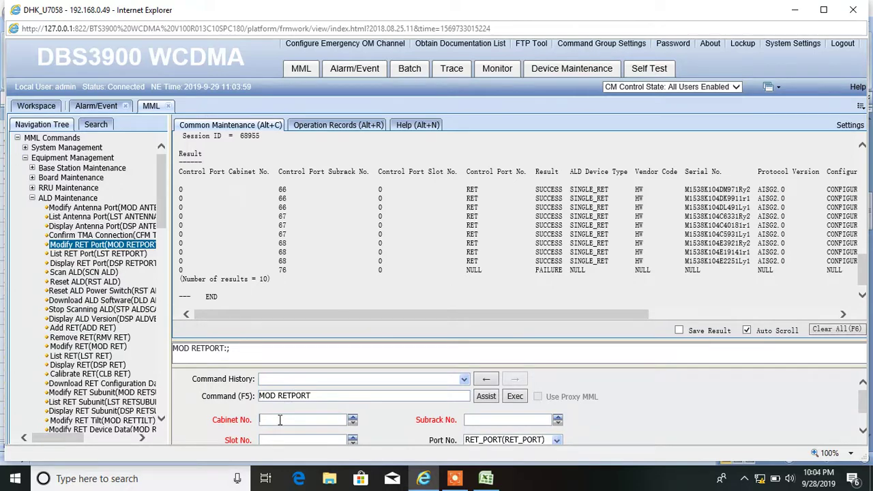
left_click(280, 421)
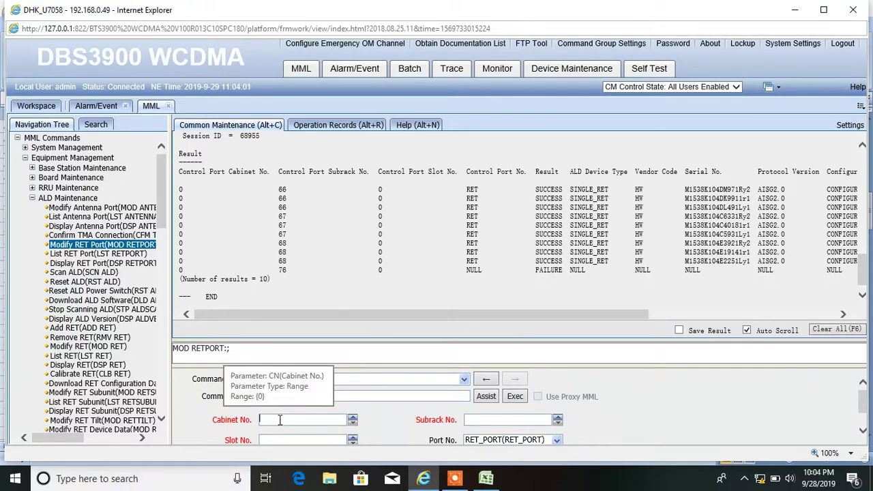
type("0")
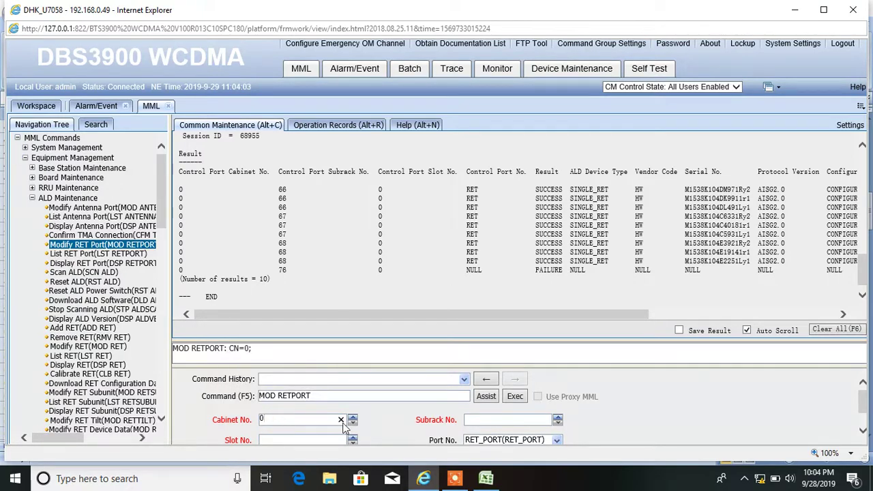
left_click(498, 420)
type("76")
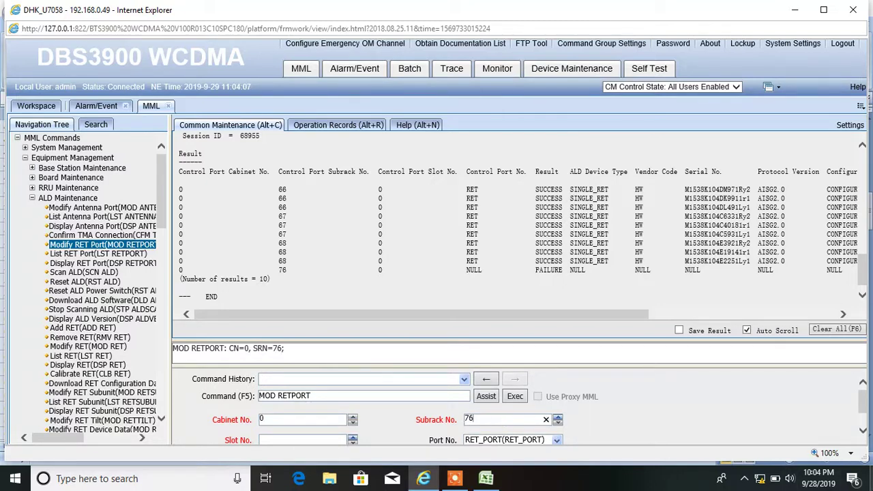
left_click_drag(864, 409, 865, 426)
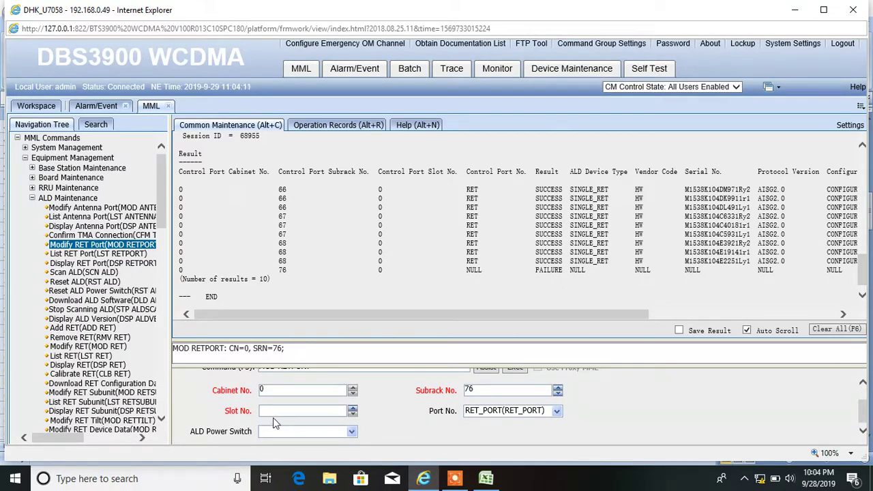
left_click(279, 408)
type("0")
- Set the RET port's ALD Power Switch to ON and its Current Alarm Threshold Type to RET_ONLY_MULTICORE
left_click(352, 434)
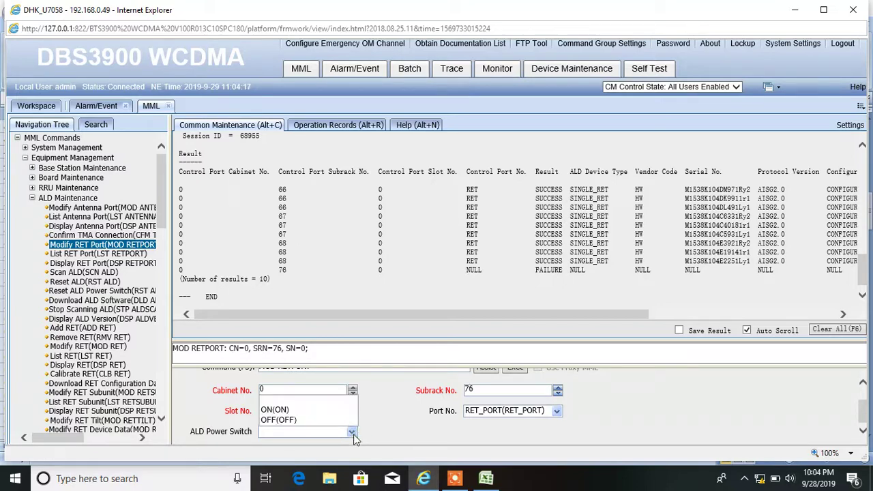
left_click(306, 412)
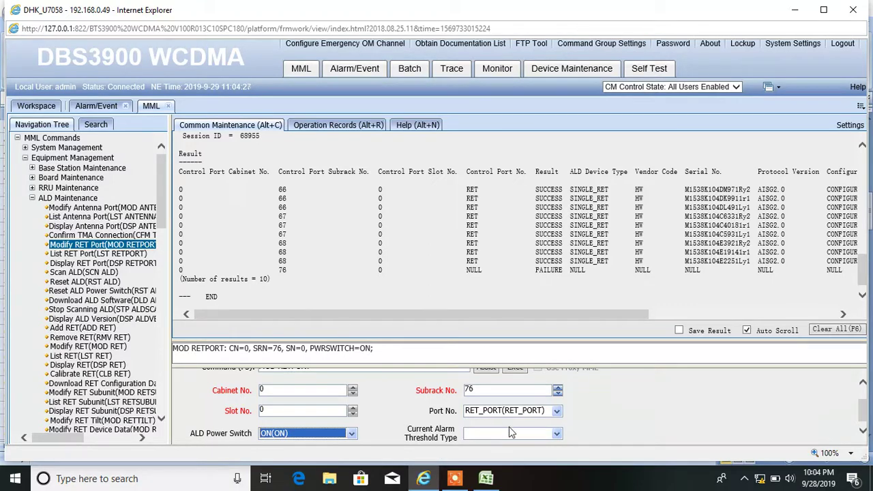
left_click(557, 435)
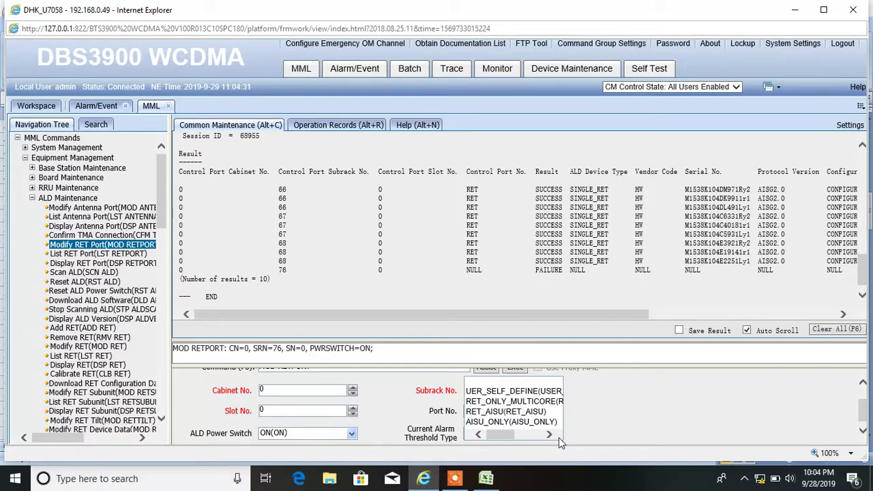
left_click(506, 404)
left_click(655, 421)
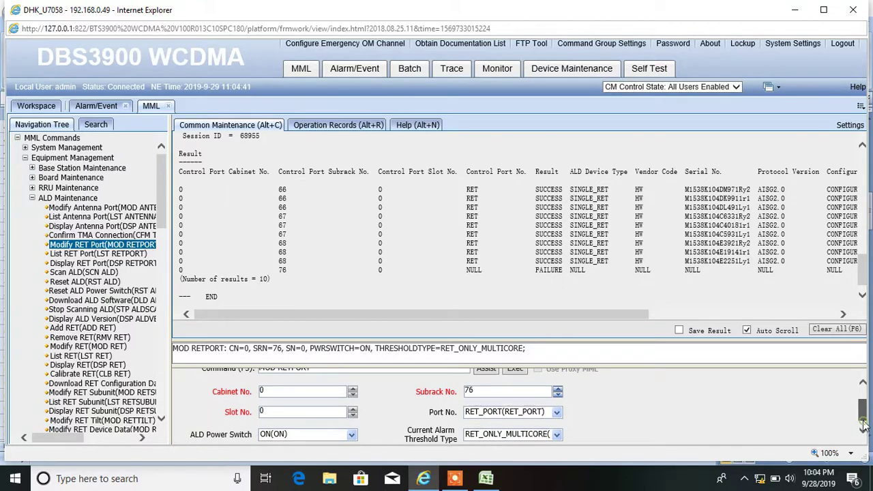
- Execute the MOD RETPORT command and accept the service interruption warning
scroll(864, 427, "up", 1)
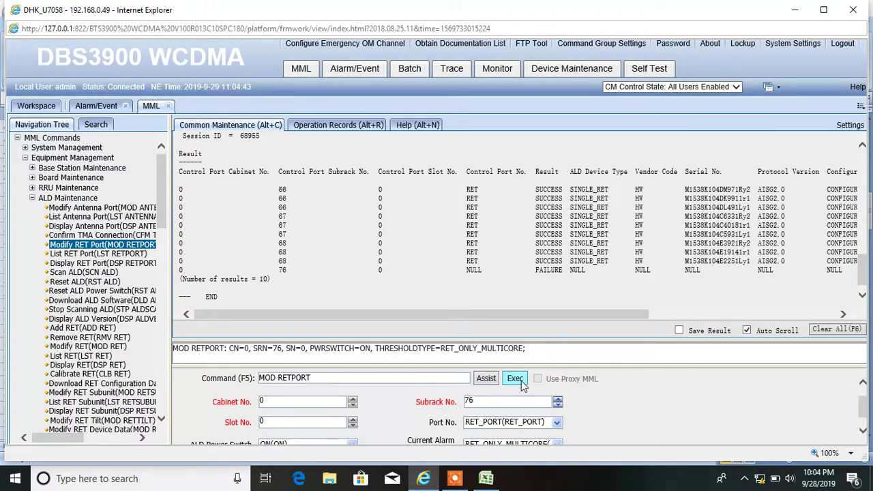
left_click(521, 380)
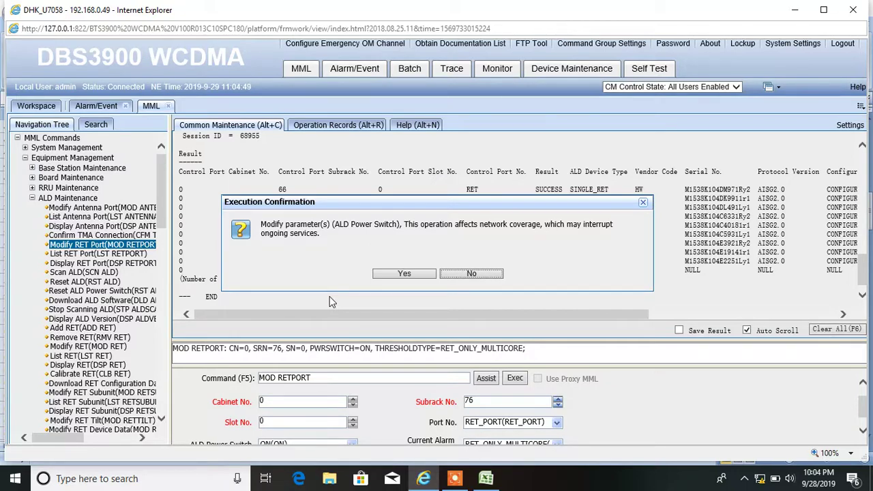
left_click(404, 274)
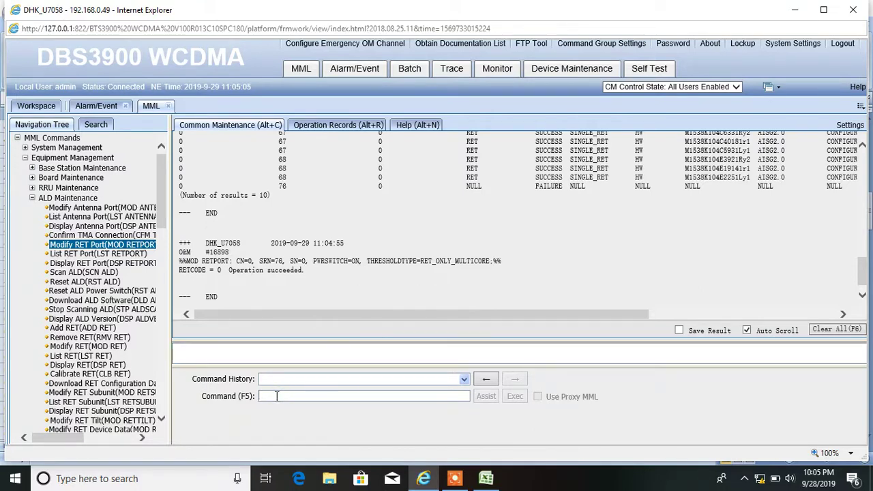
- Scan the ALDs again by executing SCN ALD without a cabinet number
type("SCN")
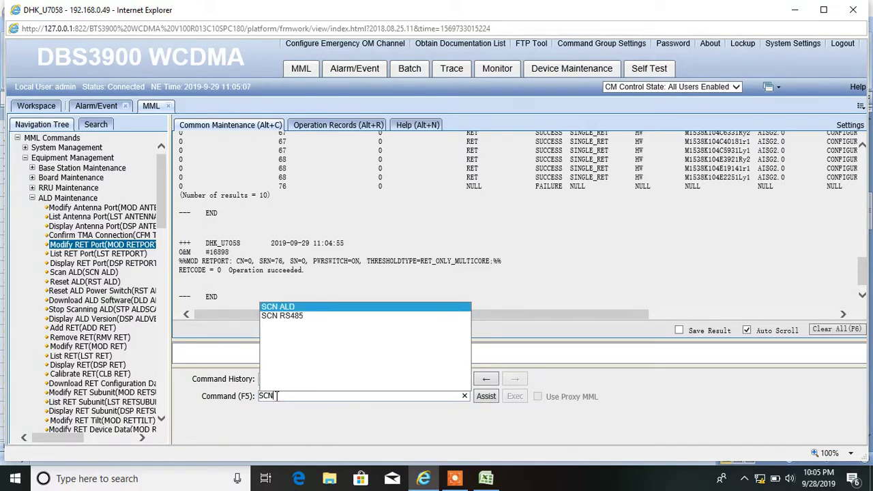
type(" ALD")
key("Return")
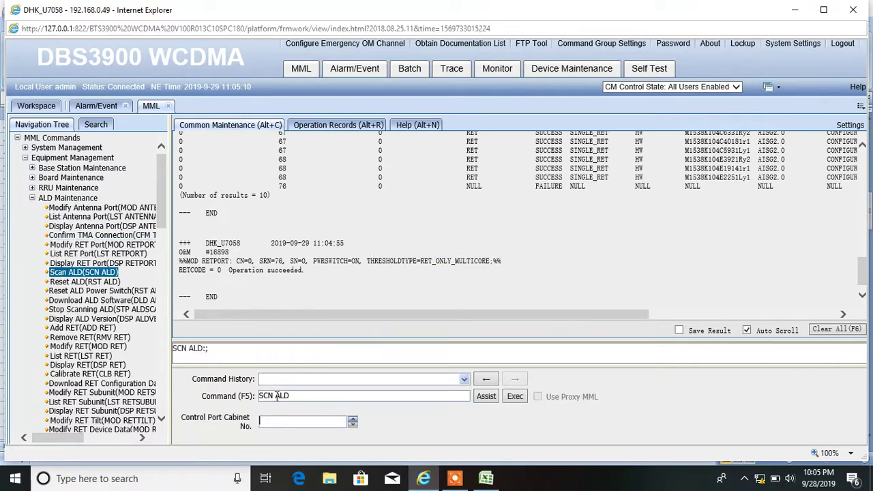
left_click(515, 397)
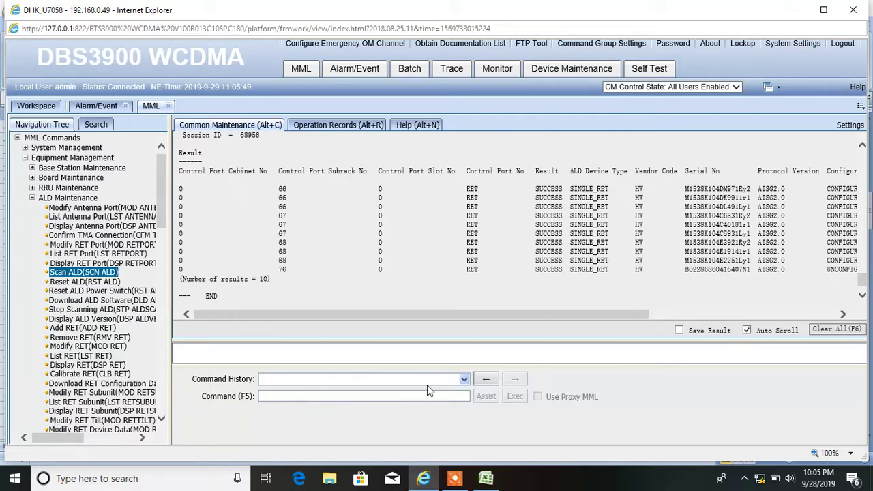
left_click(487, 380)
left_click(487, 380)
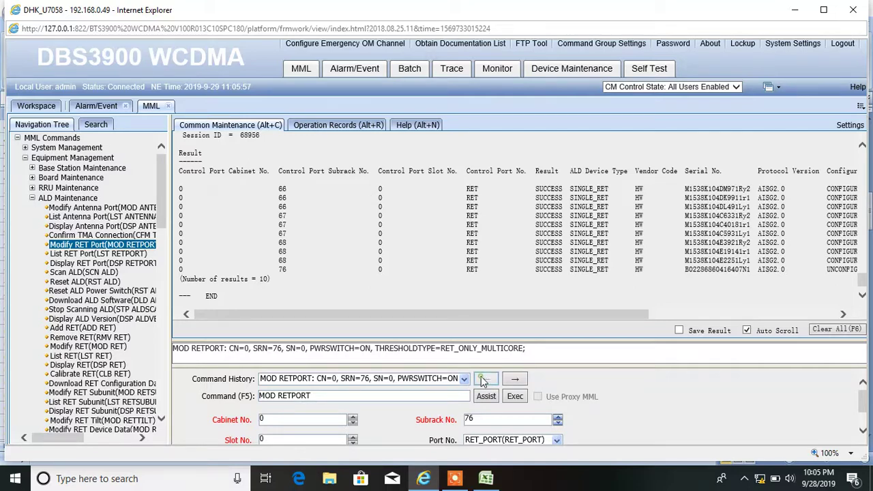
left_click(516, 380)
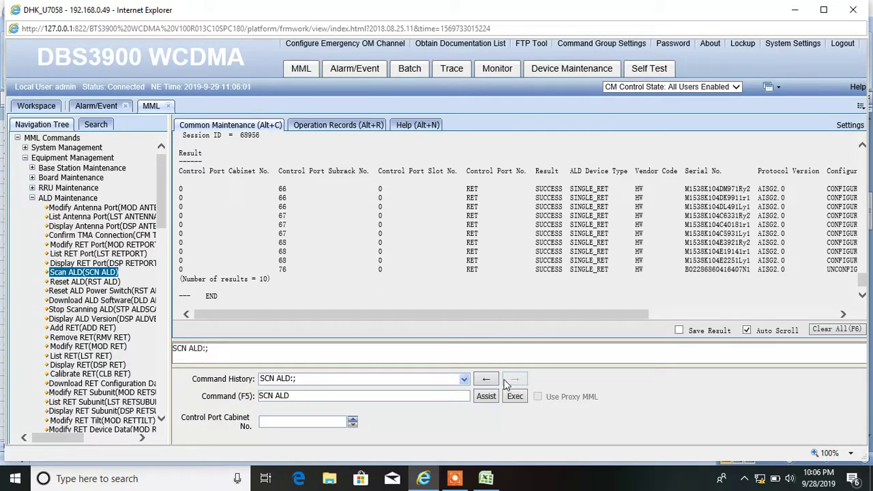
key("BackSpace")
key("BackSpace")
key("BackSpace")
key("BackSpace")
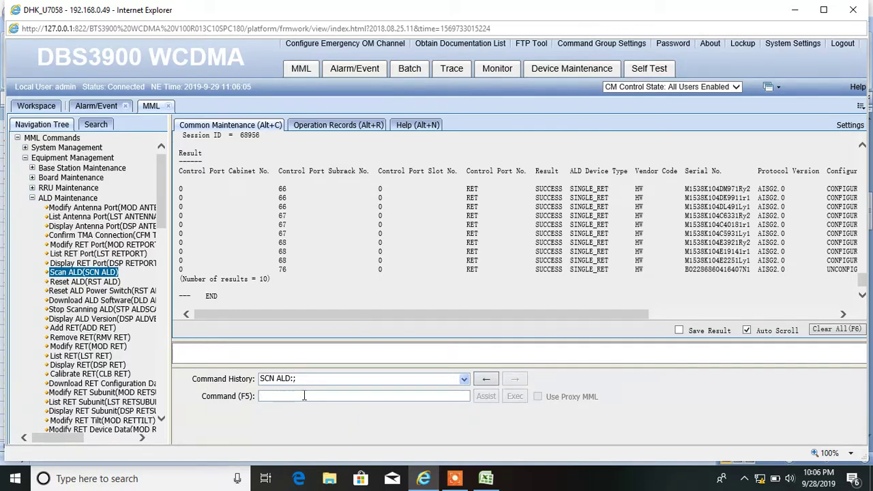
- Load the ADD RET command and set Device No. to 10 and Device Name to DHK_UR7058_B
type("AD")
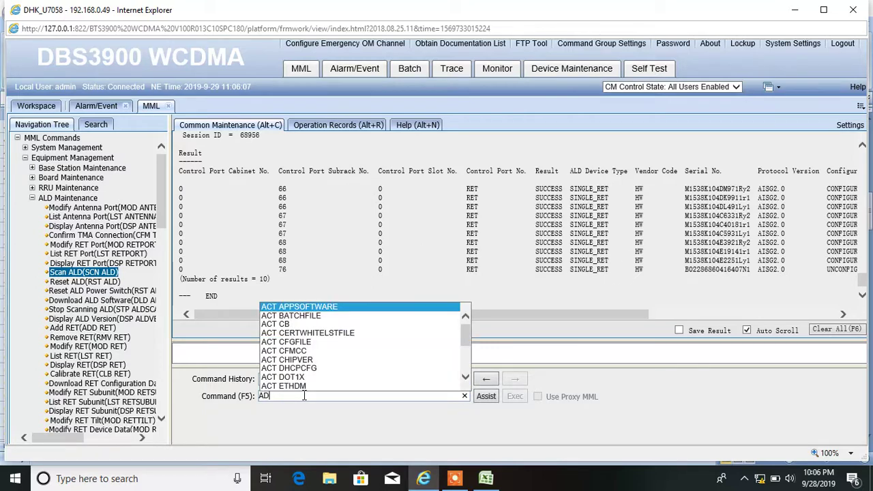
type("D R")
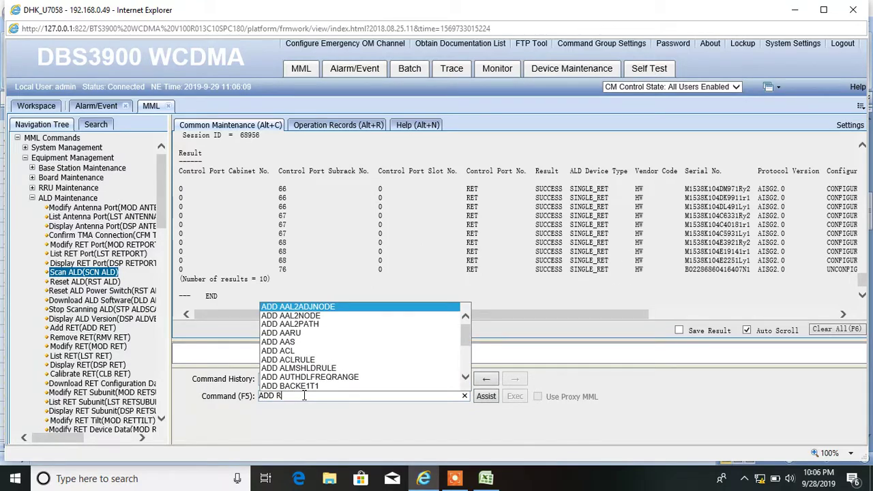
type("ET")
key("Return")
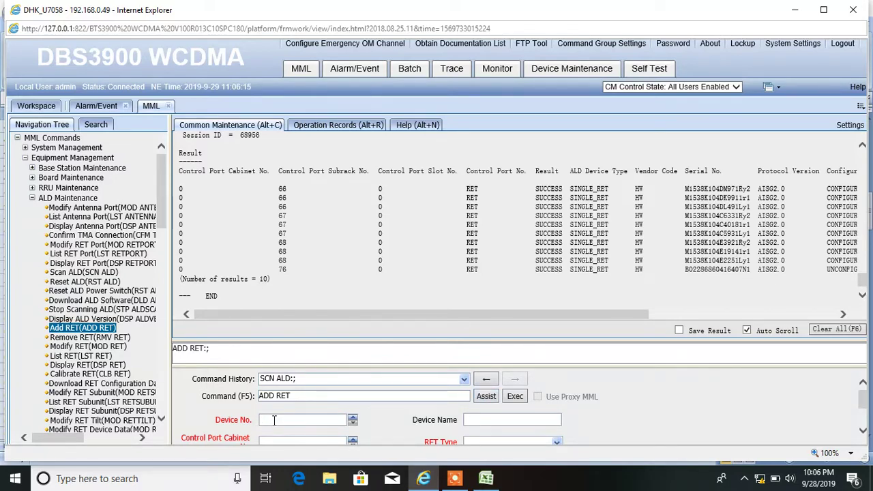
type("10")
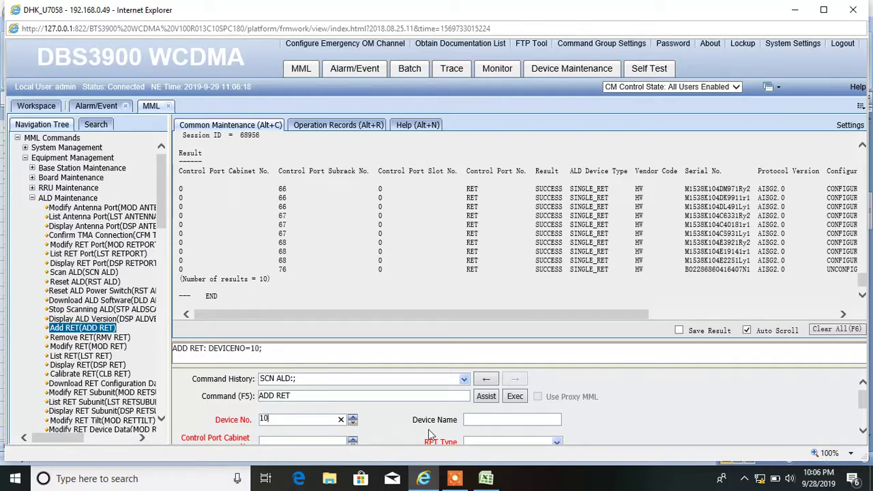
left_click(481, 420)
type("DHK")
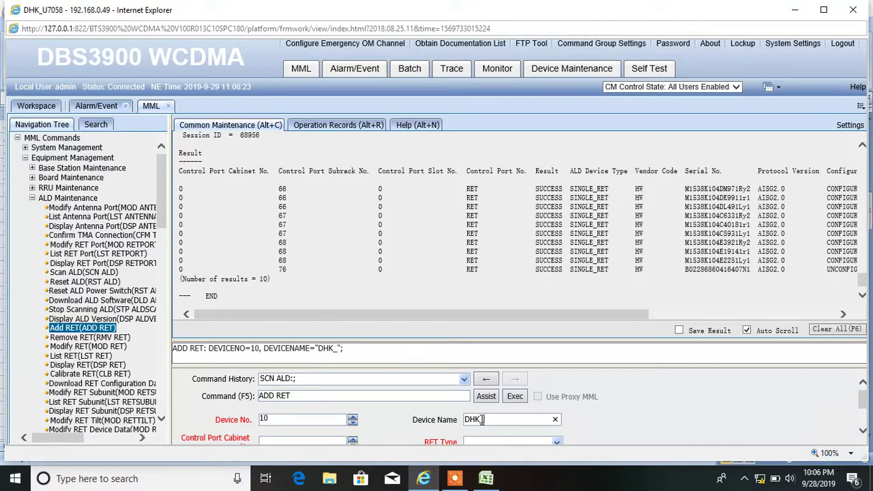
type("_UR7058_B")
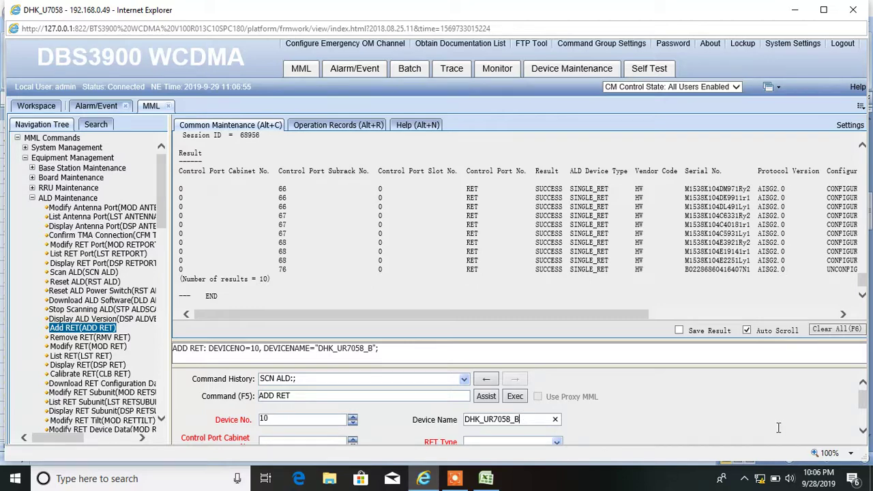
- Set Control Port Cabinet No. to 0, Control Port Subrack No. to 76, Control Port Slot No. to 0 and RET Type to SINGLE_RET
scroll(863, 399, "down", 2)
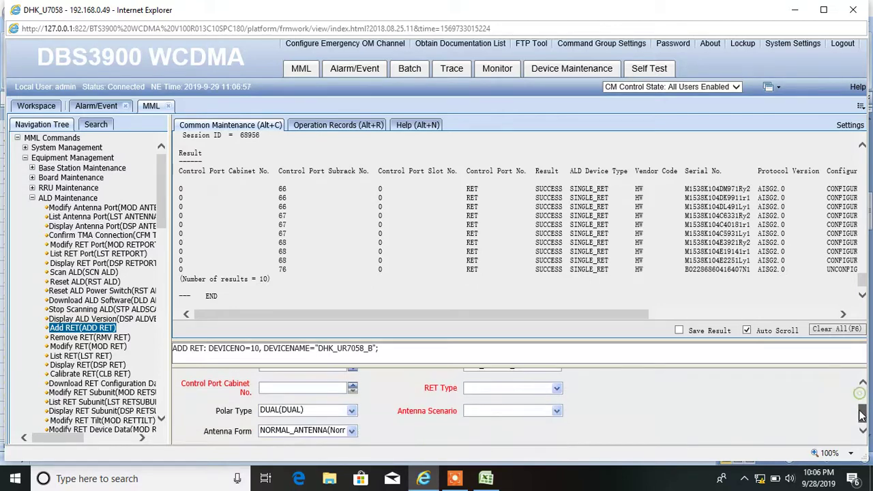
left_click(283, 387)
type("0")
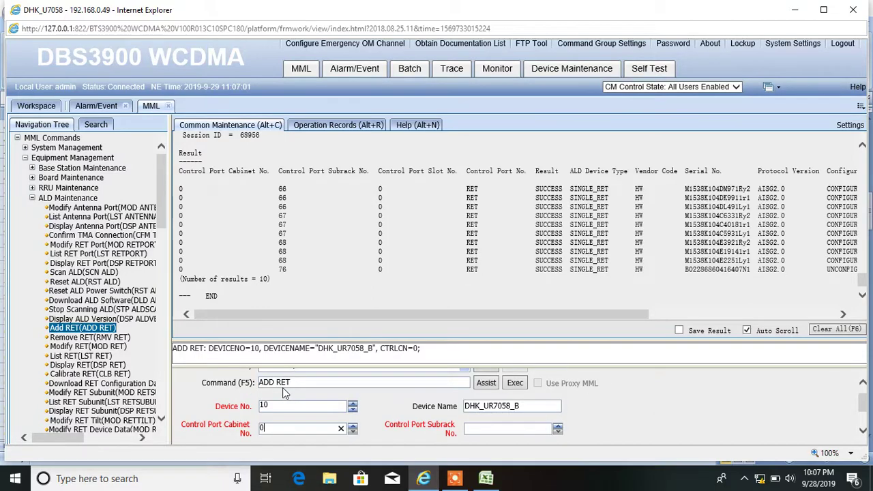
left_click(505, 428)
type("76")
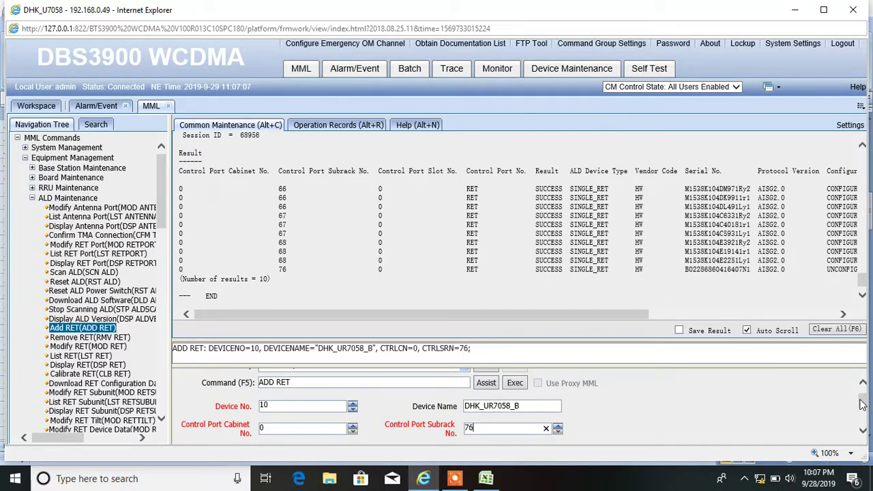
left_click_drag(864, 405, 863, 416)
left_click(290, 400)
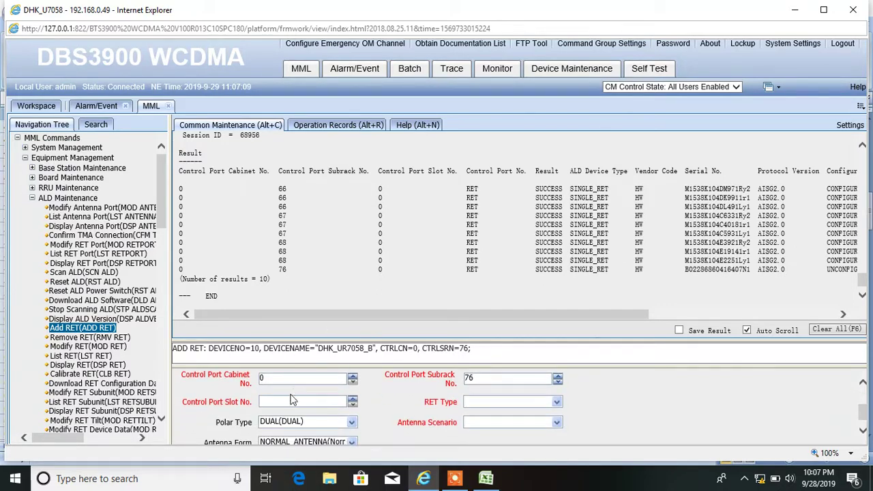
type("0")
left_click(556, 403)
left_click(515, 414)
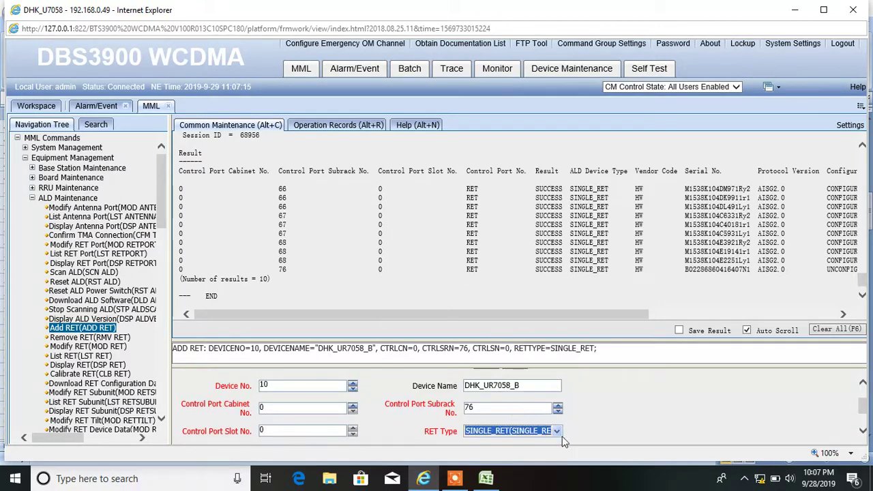
- Enlarge the ADD RET parameter area and set Antenna Scenario to DAISY_CHAIN and Vendor Code to HW
left_click_drag(865, 411, 865, 420)
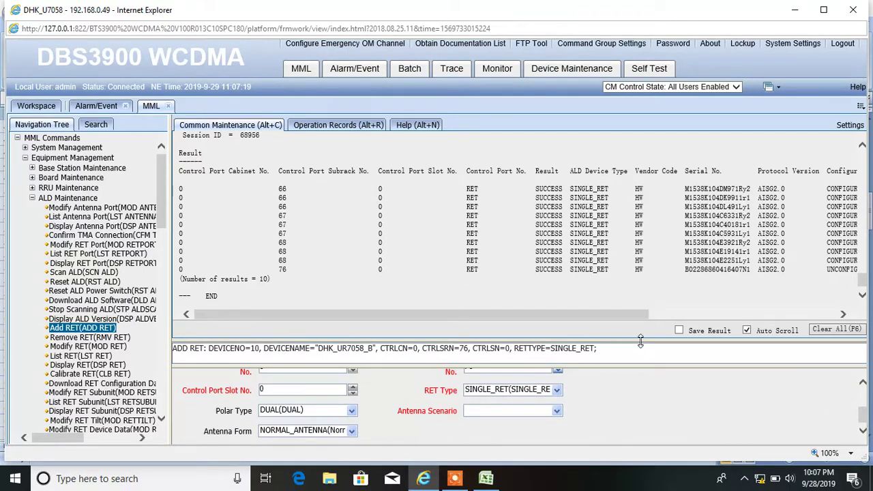
left_click_drag(640, 336, 638, 272)
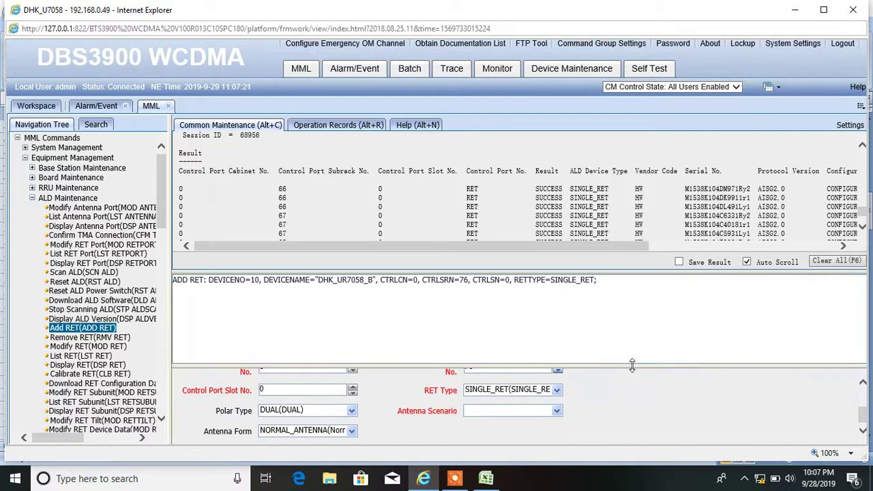
left_click_drag(634, 364, 644, 290)
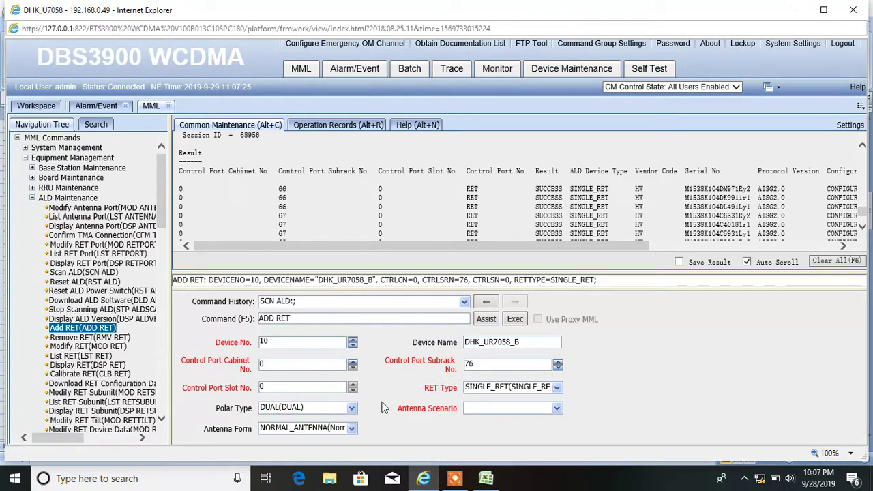
left_click(557, 409)
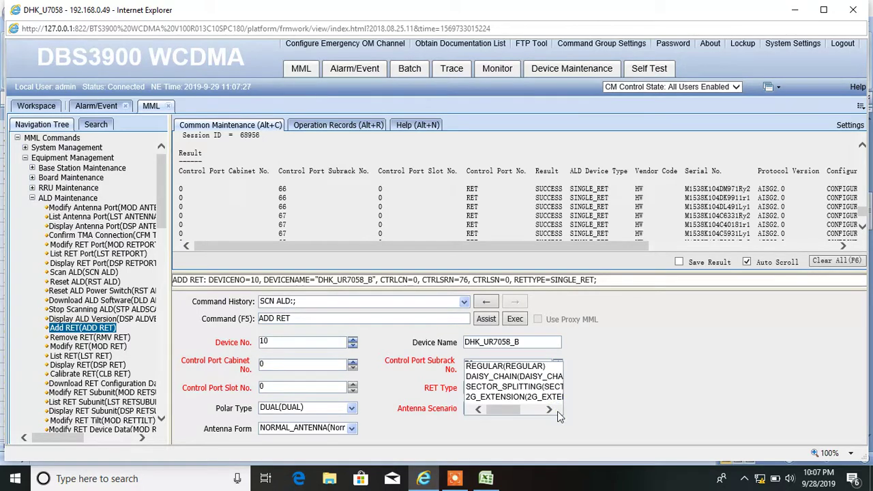
left_click(515, 378)
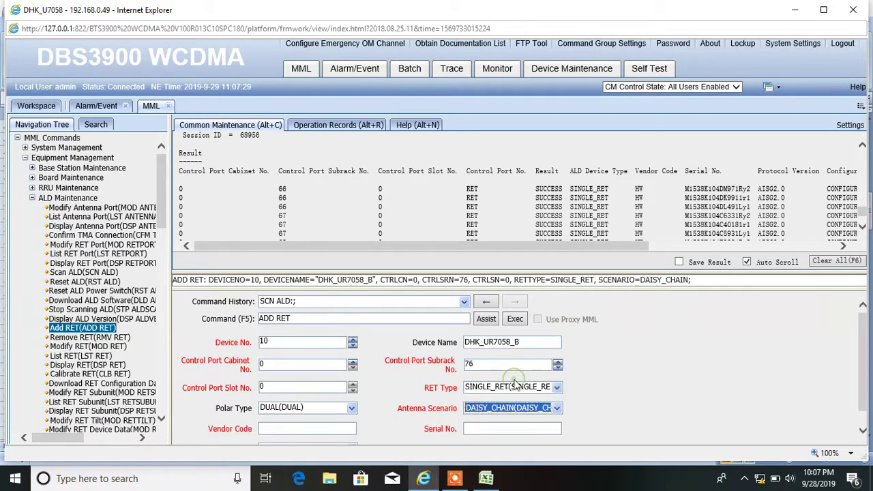
left_click(270, 428)
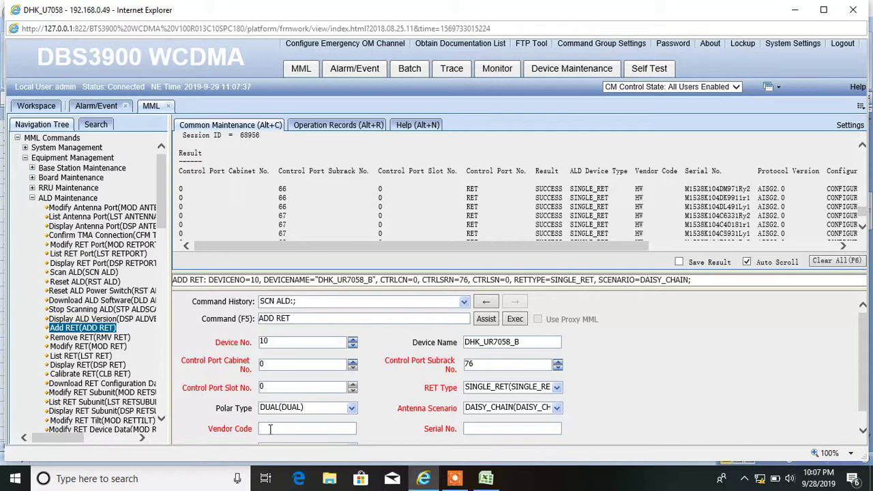
type("HW")
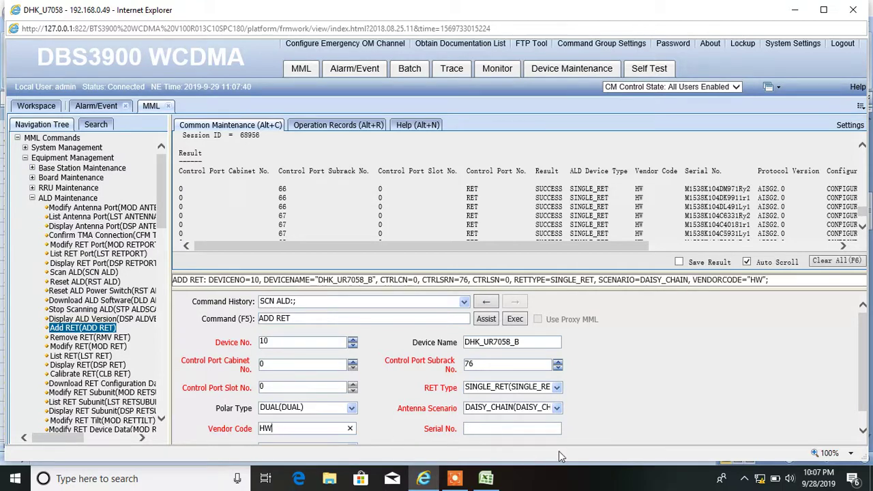
left_click(524, 429)
left_click_drag(862, 217, 862, 231)
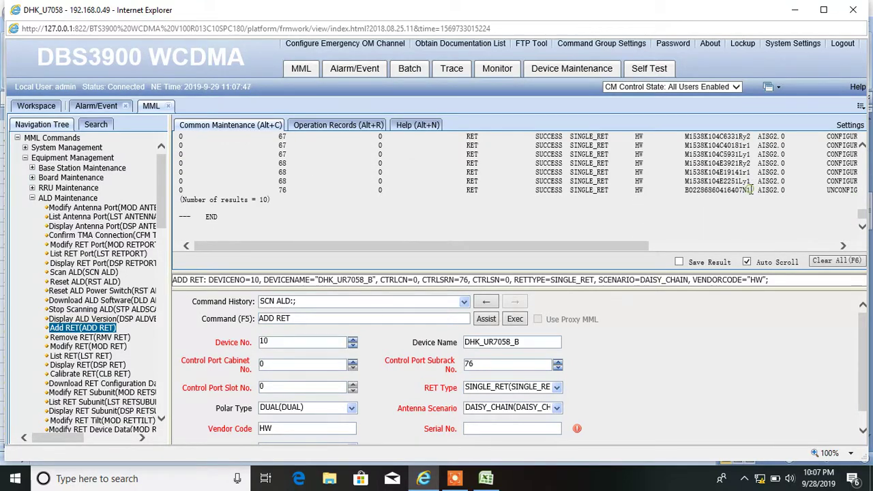
left_click_drag(751, 190, 685, 191)
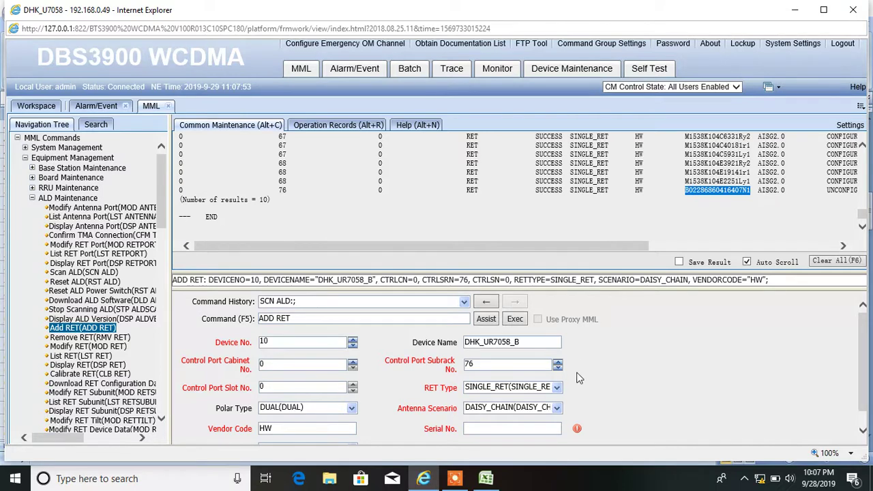
left_click(501, 429)
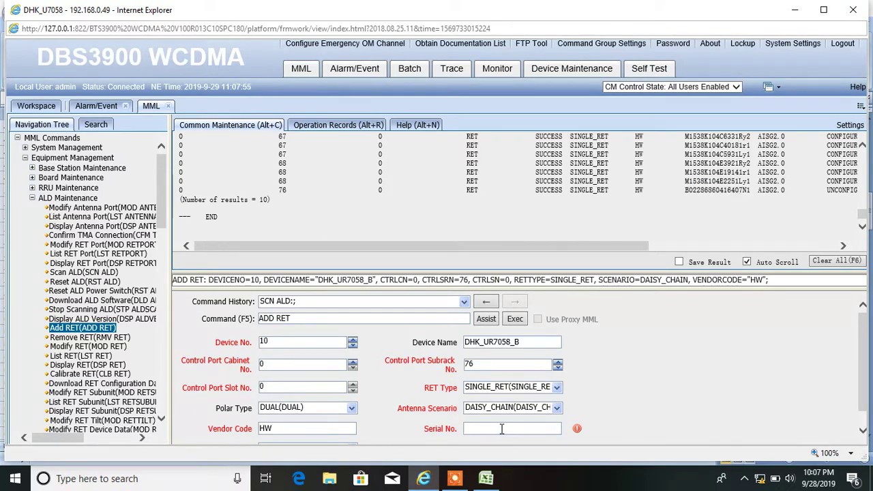
key("ctrl+v")
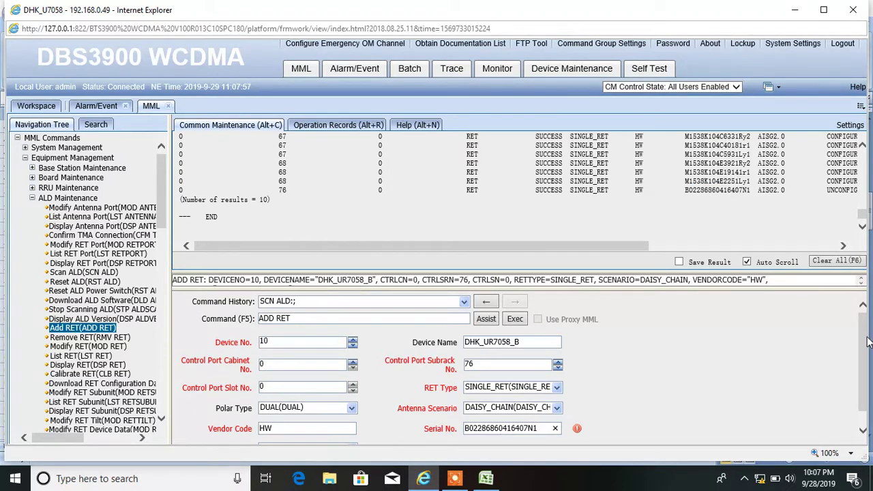
- Review the ADD RET parameters and try to add the RET with Device No. 10
left_click_drag(863, 345, 863, 366)
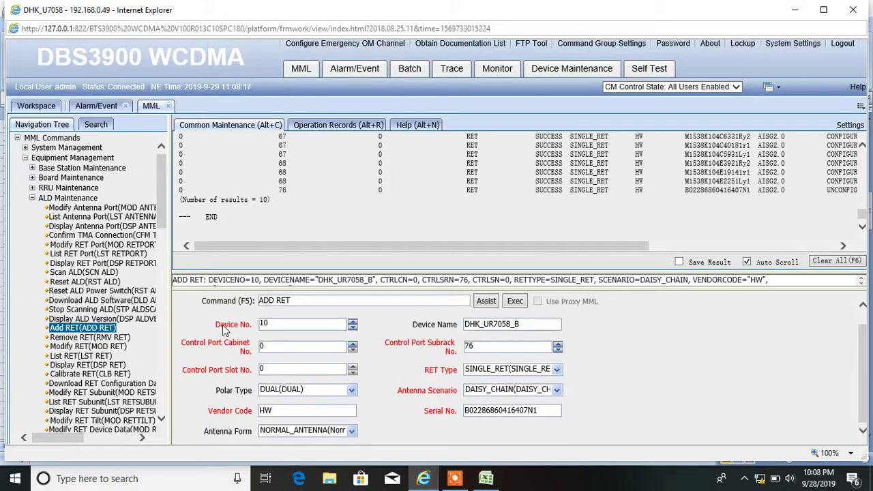
left_click(547, 410)
left_click(515, 301)
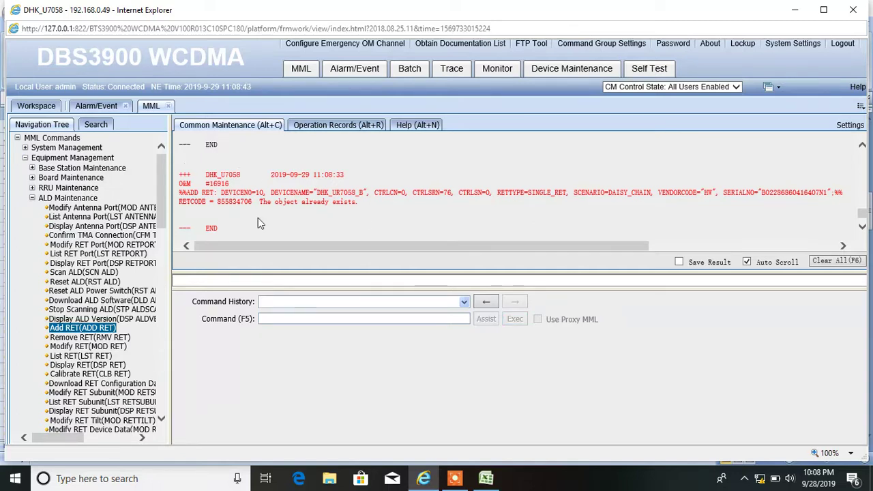
- Recall the ADD RET command, set Device No. to 11 and try executing it
left_click(484, 302)
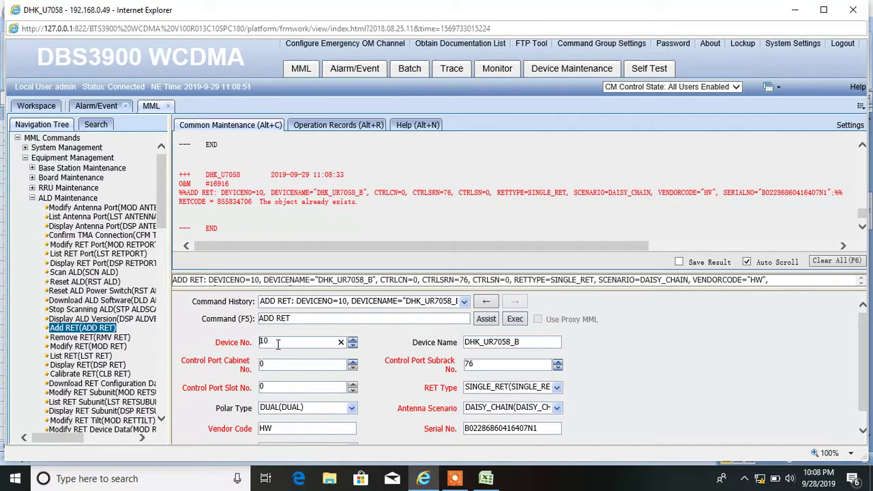
key("BackSpace")
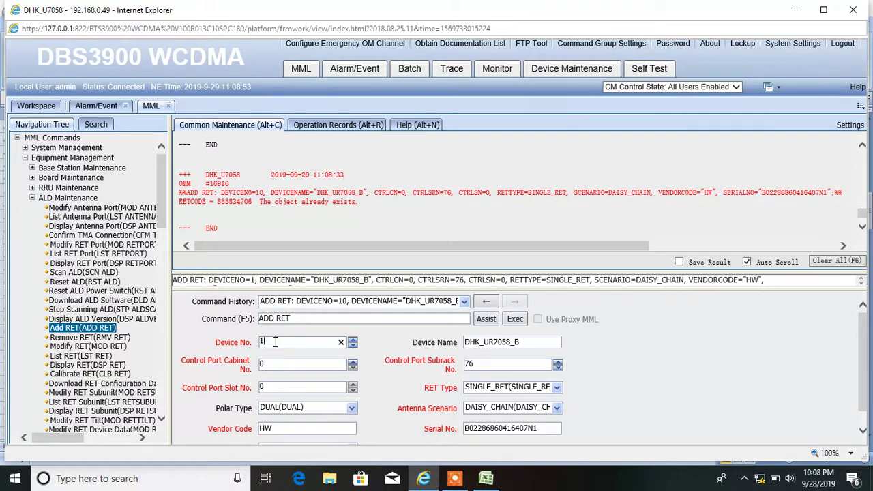
type("1")
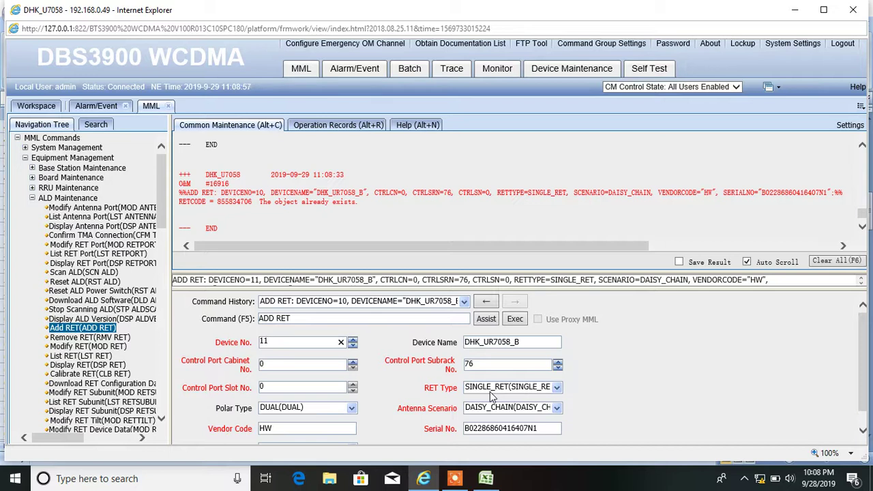
left_click(514, 319)
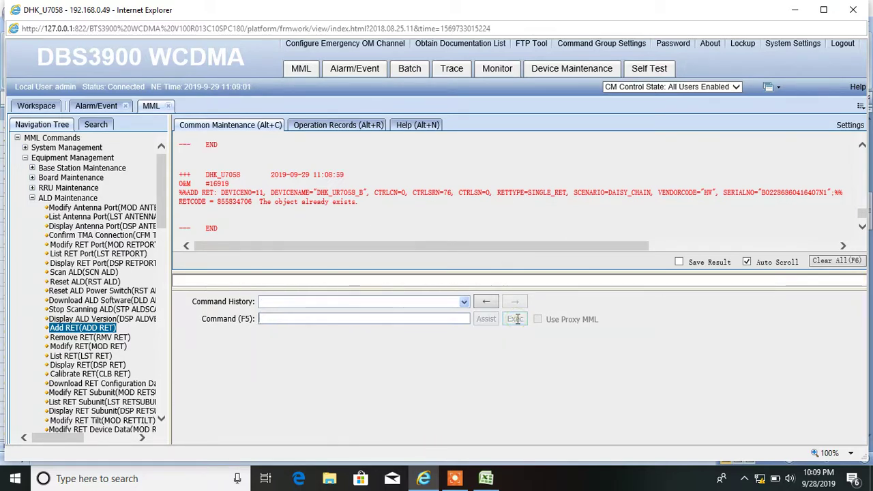
left_click_drag(862, 217, 864, 232)
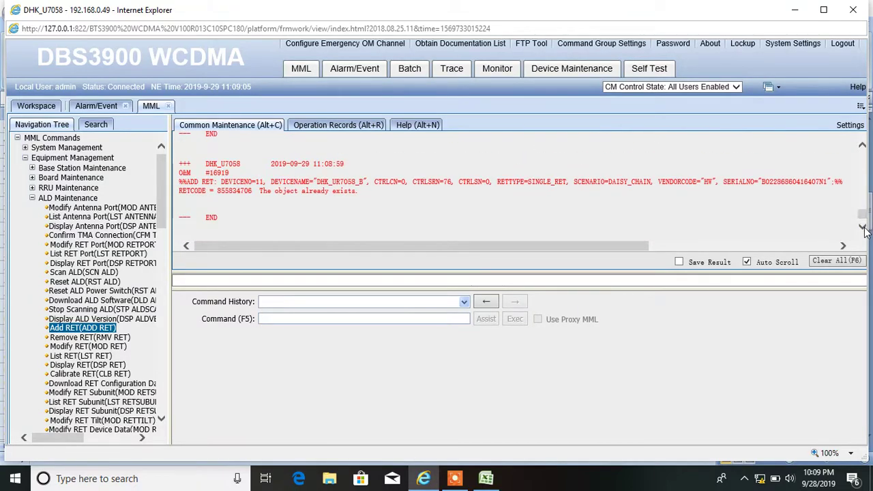
- Recall ADD RET, consult the RET list in the DHK_U7058_ADD_B Excel workbook, and try executing the command with Device No. 9
left_click(491, 303)
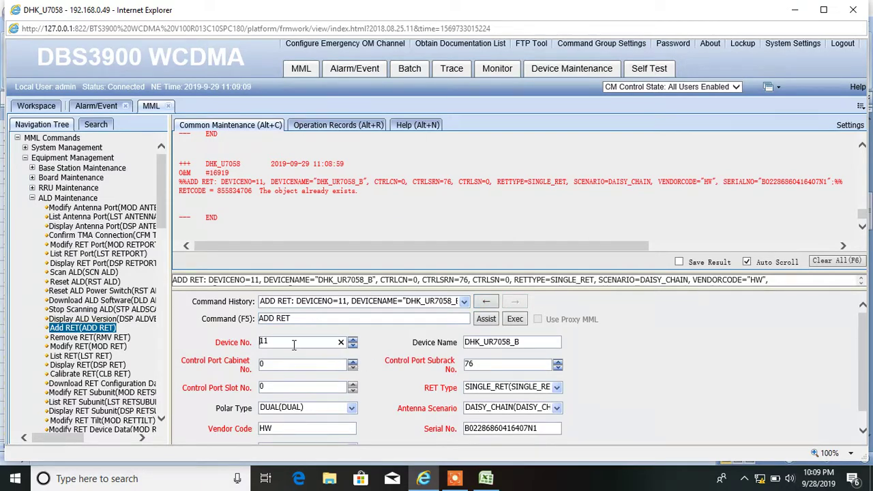
left_click(486, 478)
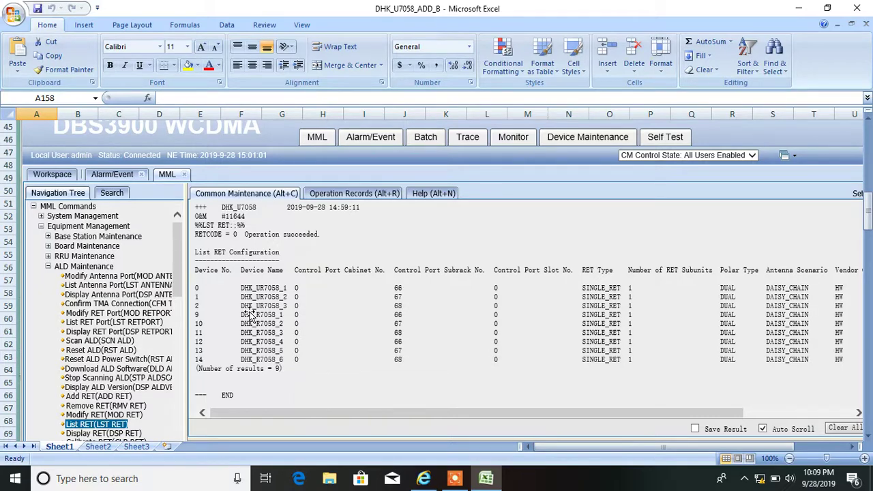
left_click(424, 478)
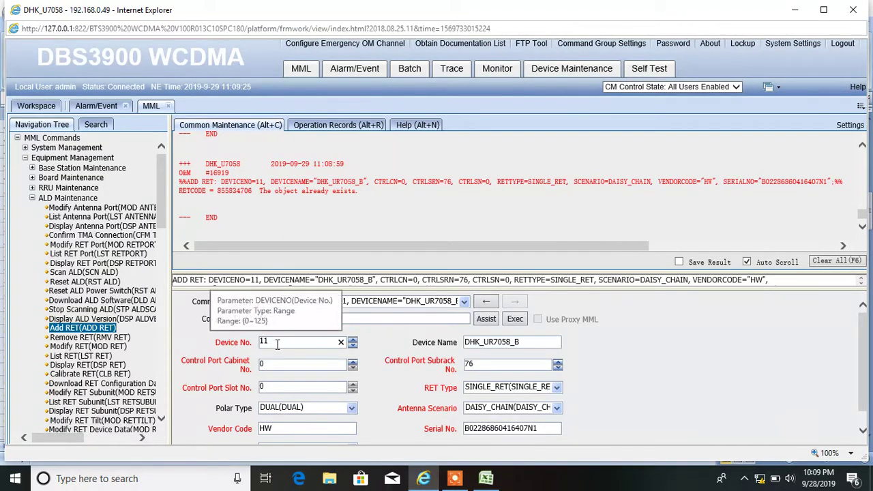
key("BackSpace")
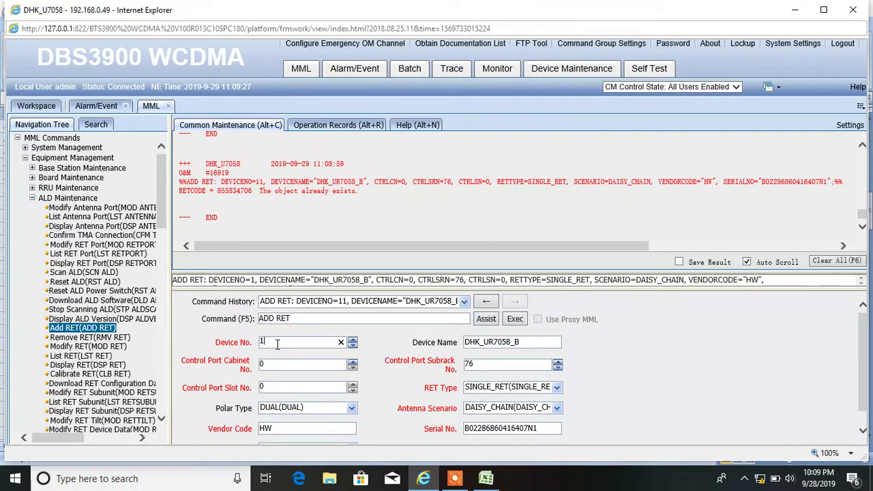
key("BackSpace")
type("9")
left_click(519, 318)
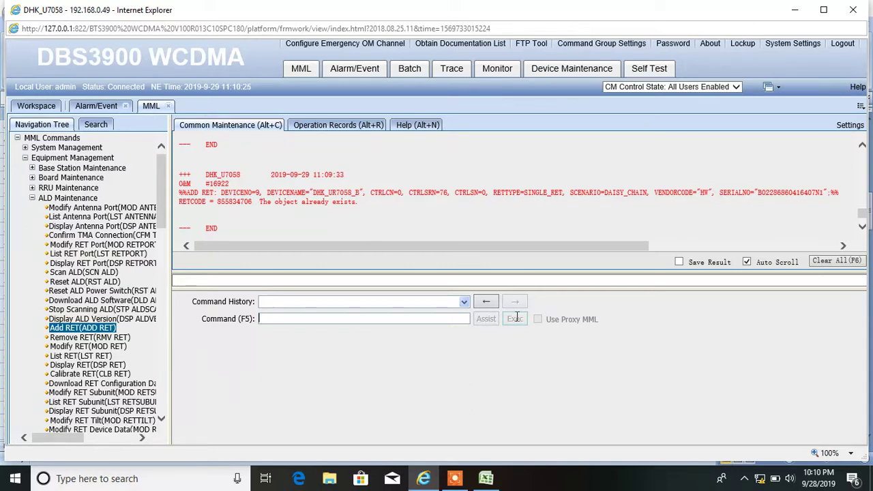
- Consult the workbook's RET list for the used device numbers, recall the last ADD RET command and clear its Device No
left_click(486, 479)
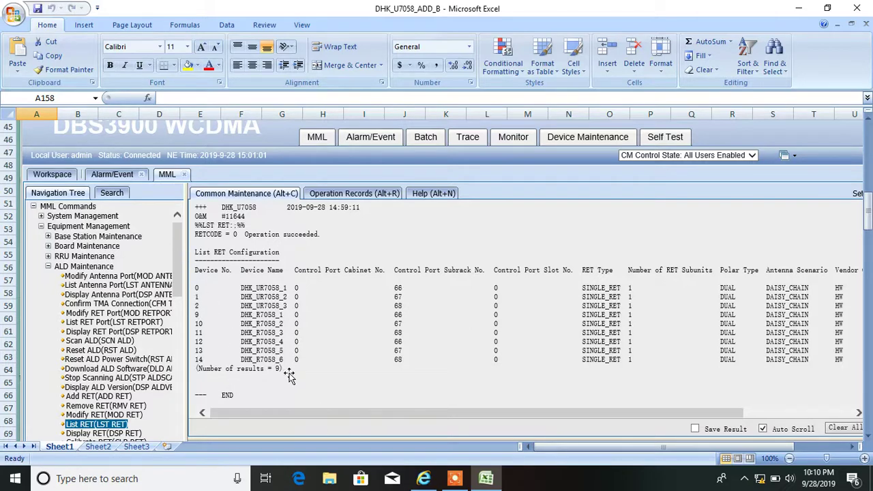
left_click(423, 478)
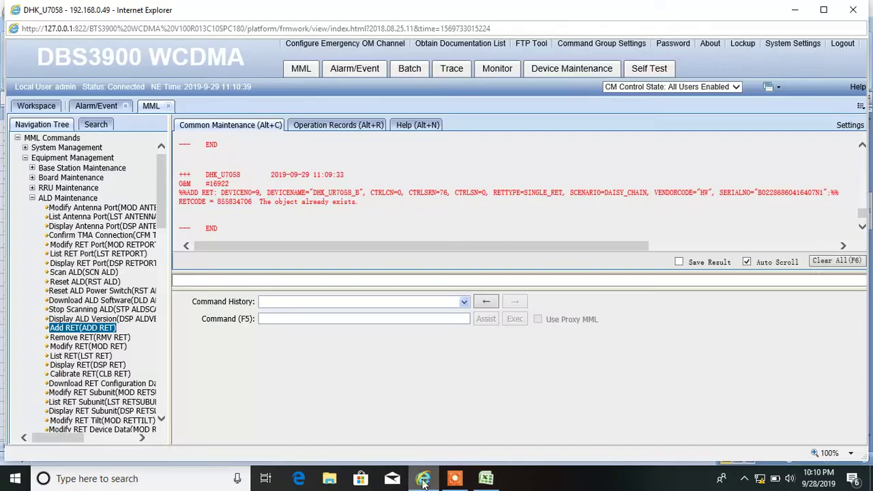
left_click(486, 301)
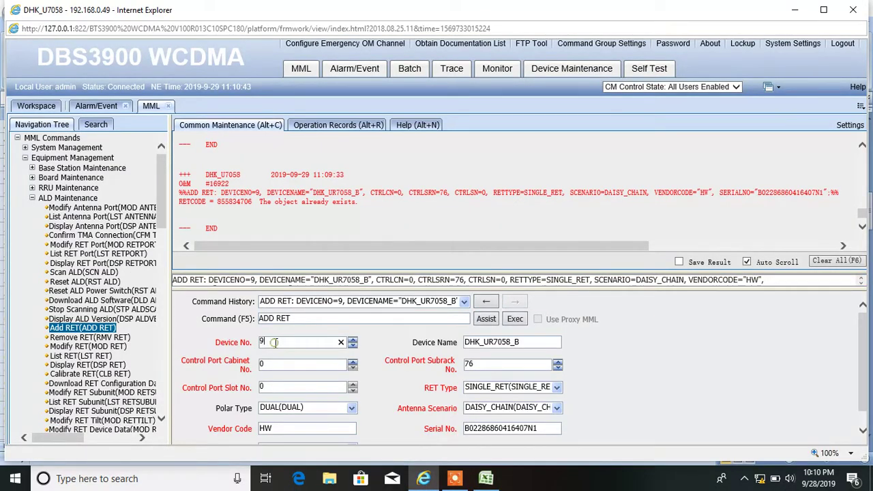
key("BackSpace")
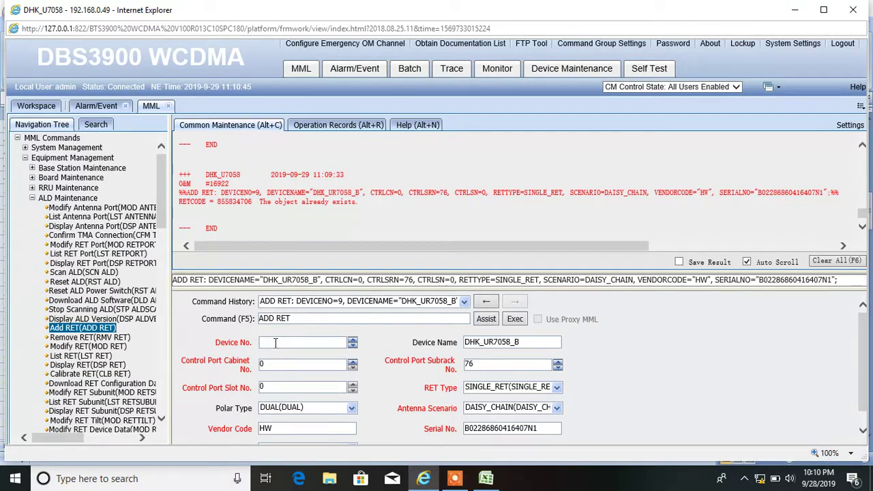